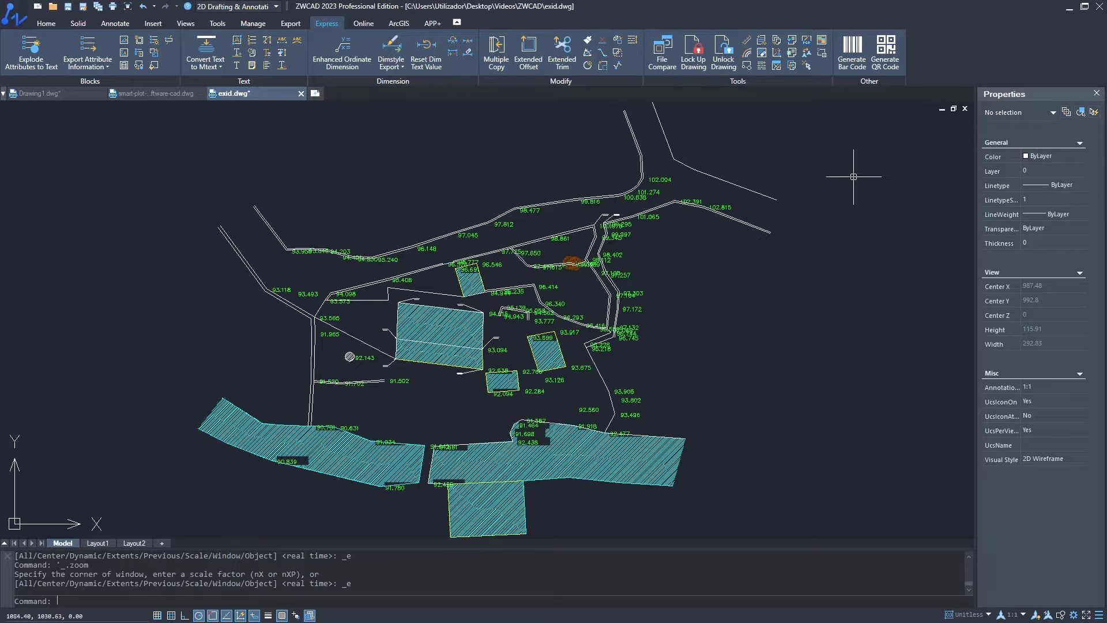
Step: Zoom in and out and pan around the site plan to inspect the parcel
scroll(372, 316, up, 5)
scroll(490, 328, up, 2)
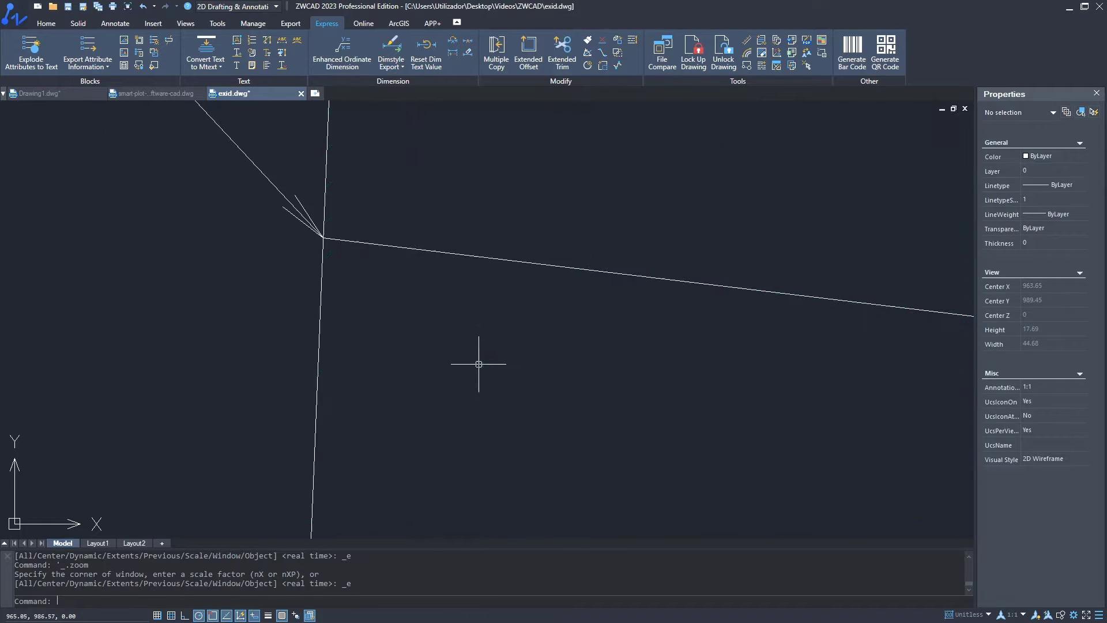
scroll(611, 403, up, 3)
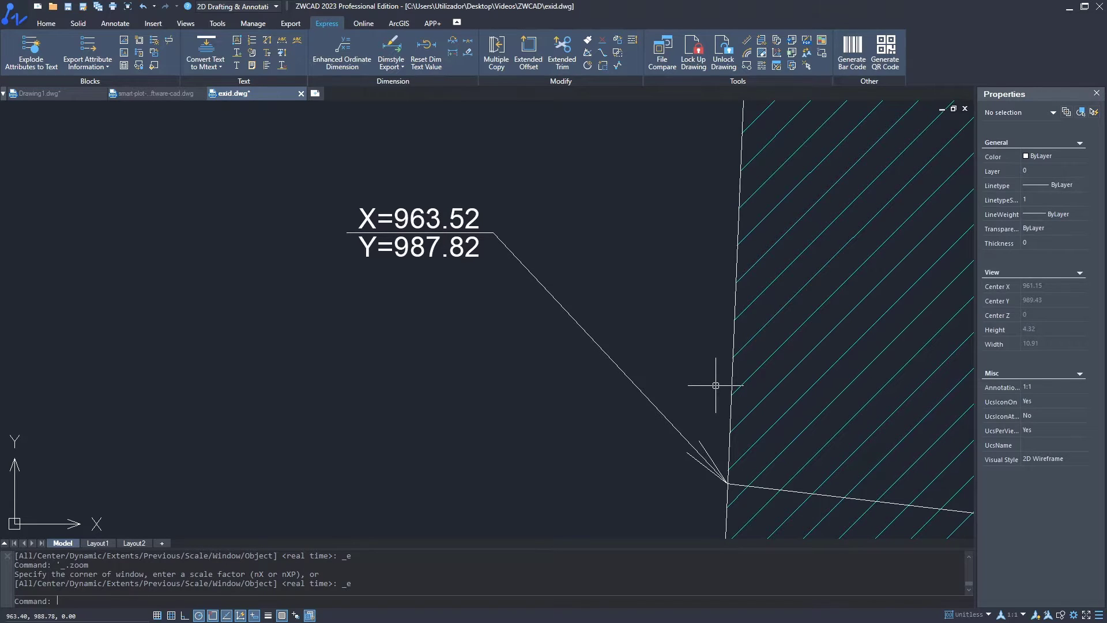
scroll(654, 469, down, 1)
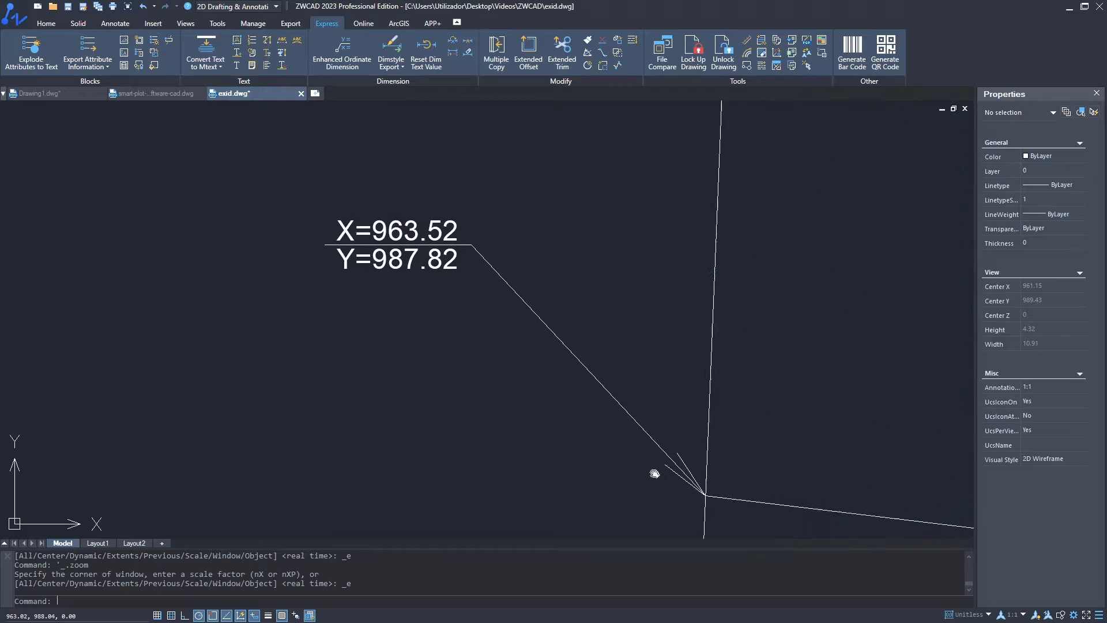
scroll(615, 473, down, 4)
scroll(615, 473, down, 2)
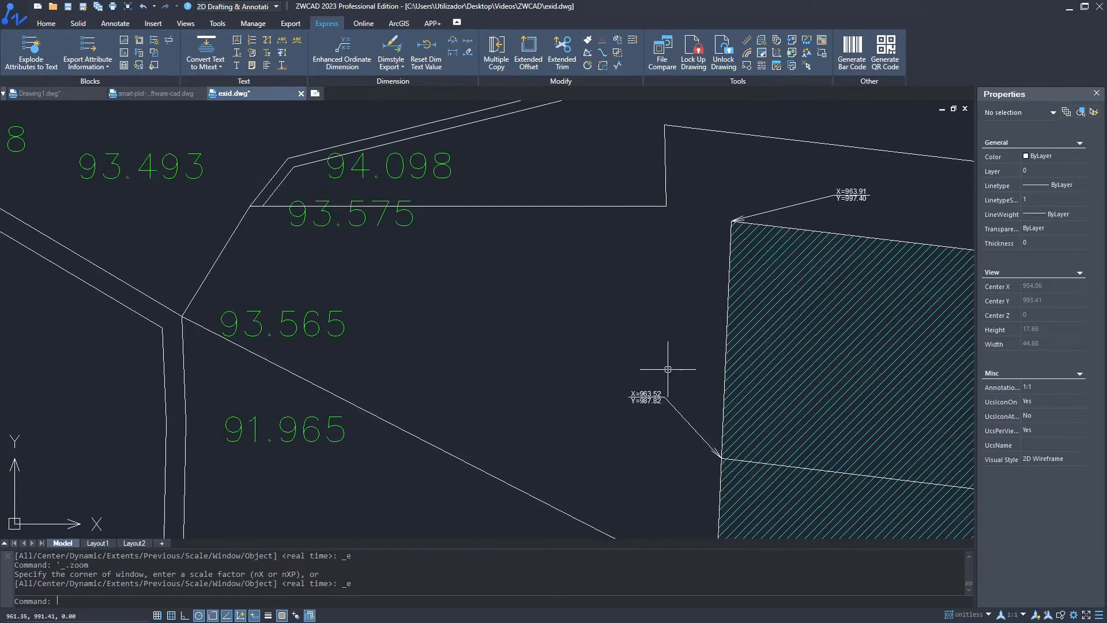
scroll(650, 383, down, 3)
scroll(593, 383, up, 7)
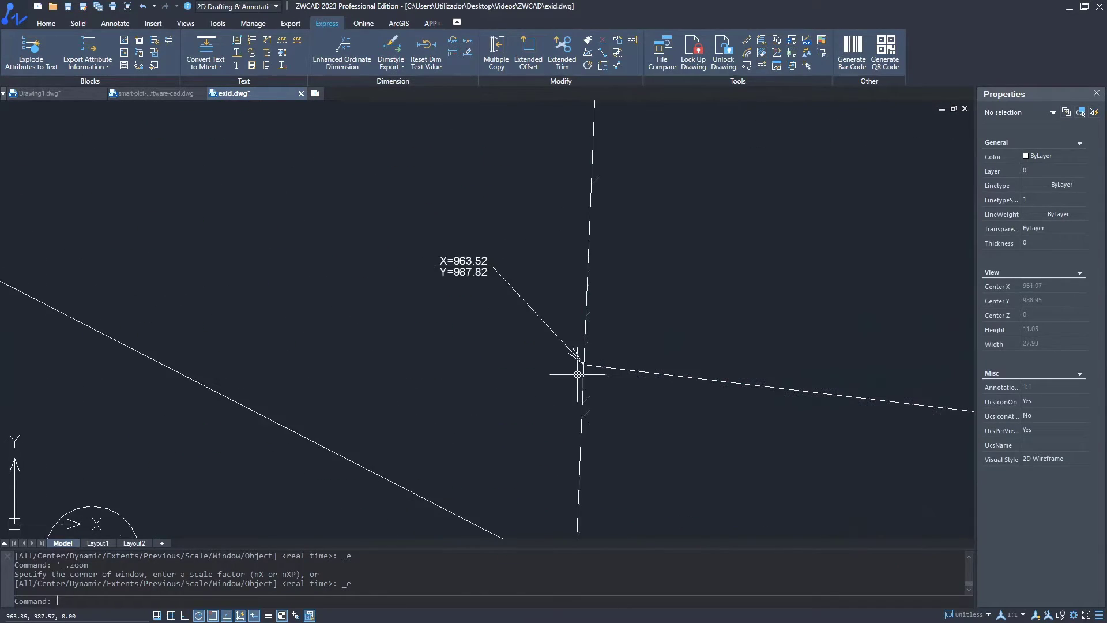
scroll(573, 371, up, 3)
scroll(552, 303, down, 10)
scroll(540, 375, down, 4)
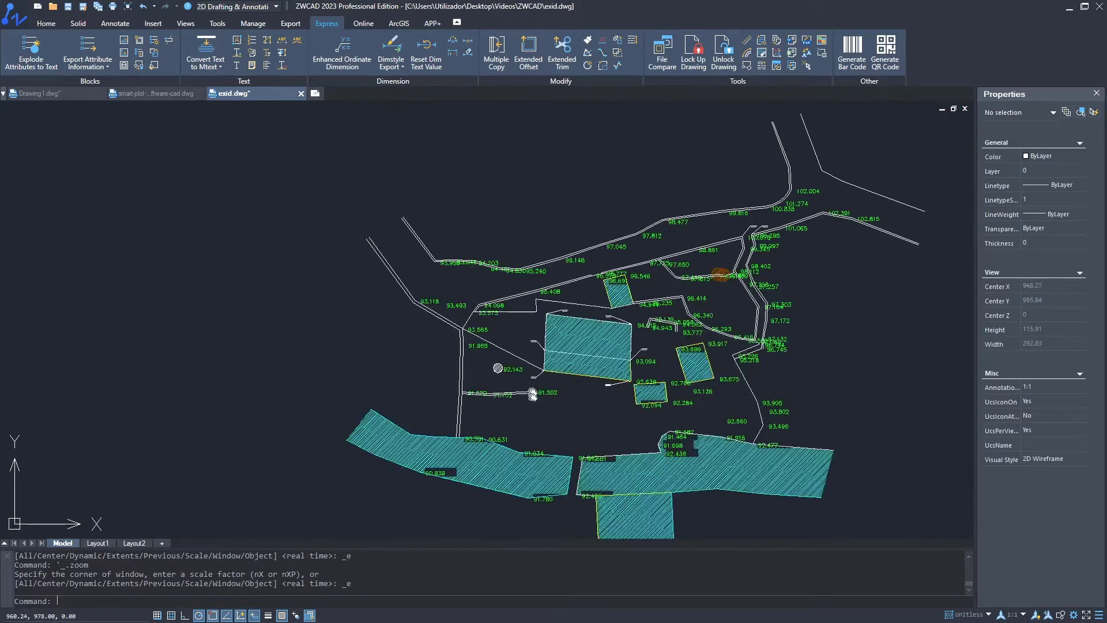
scroll(496, 374, up, 4)
scroll(432, 341, down, 3)
scroll(323, 323, down, 4)
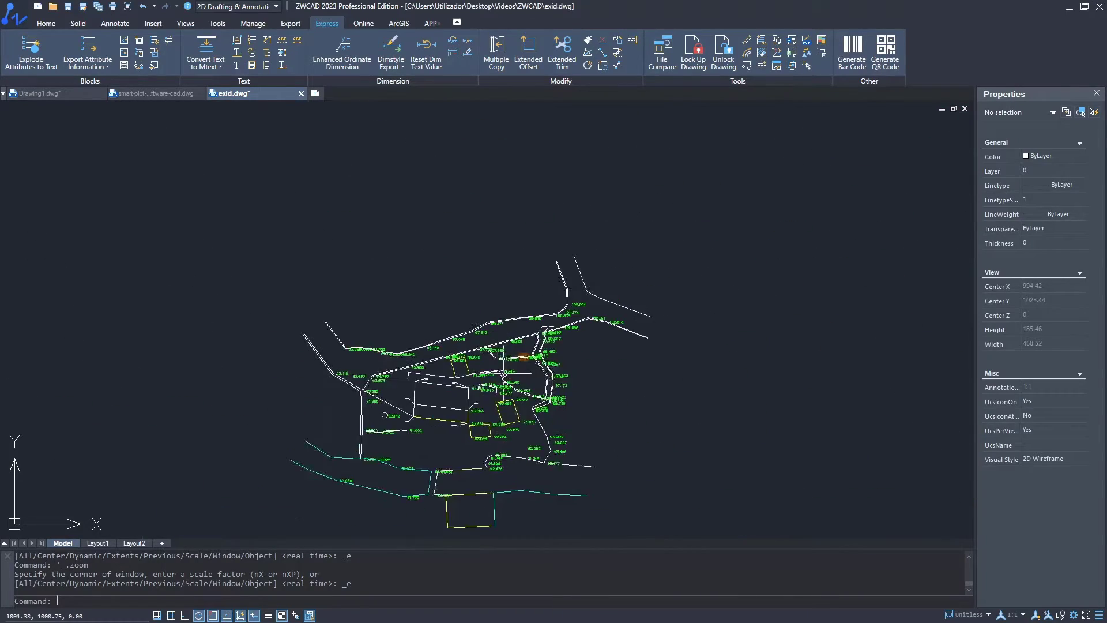
scroll(371, 346, up, 2)
scroll(459, 320, up, 1)
middle_drag(459, 319, 482, 325)
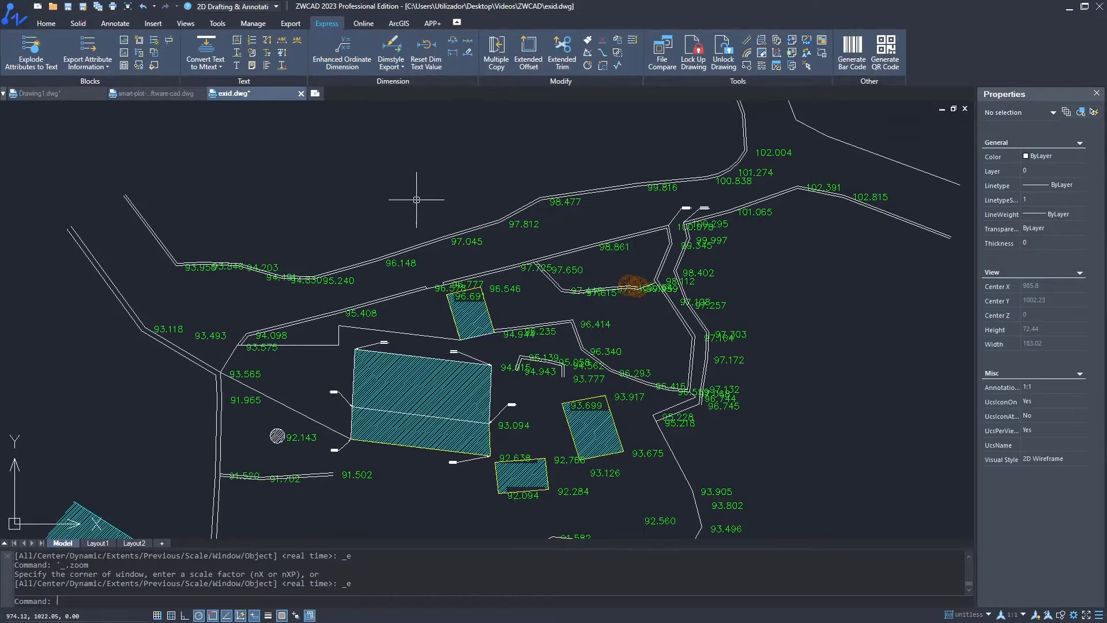
Step: Start EXDIMORDINATE with the EXD alias and bring up its context menu of options
text(exd)
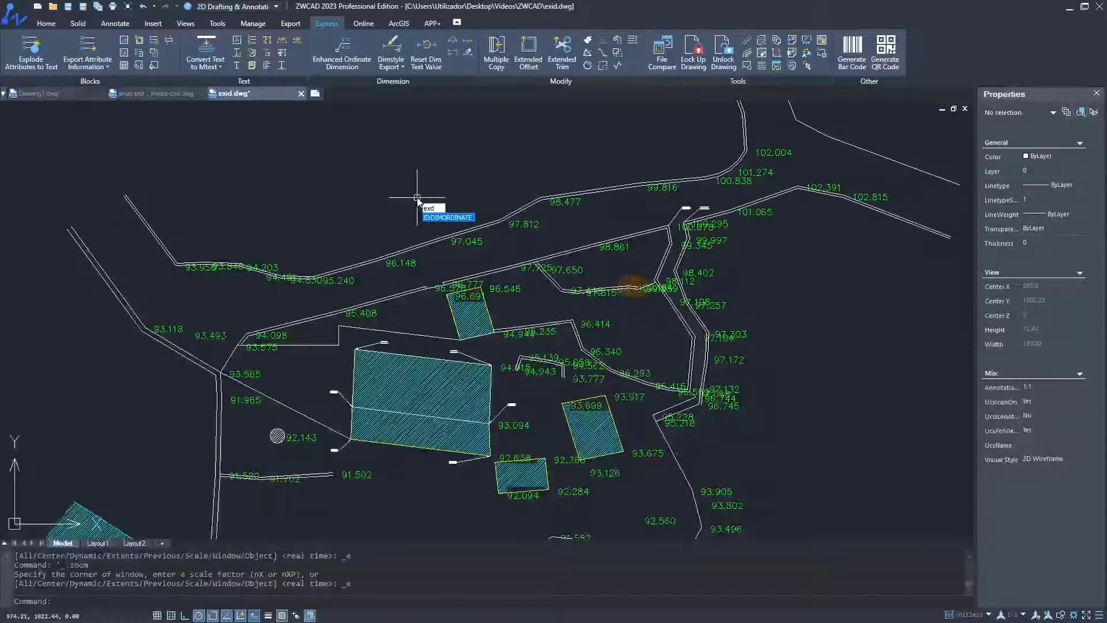
key(Return)
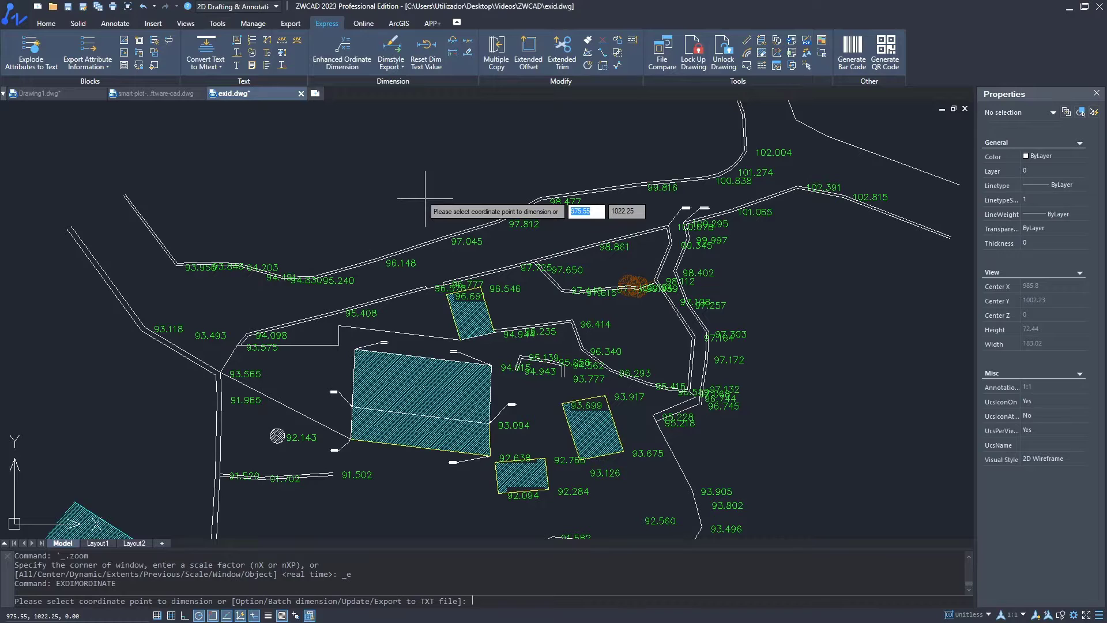
right_click(401, 157)
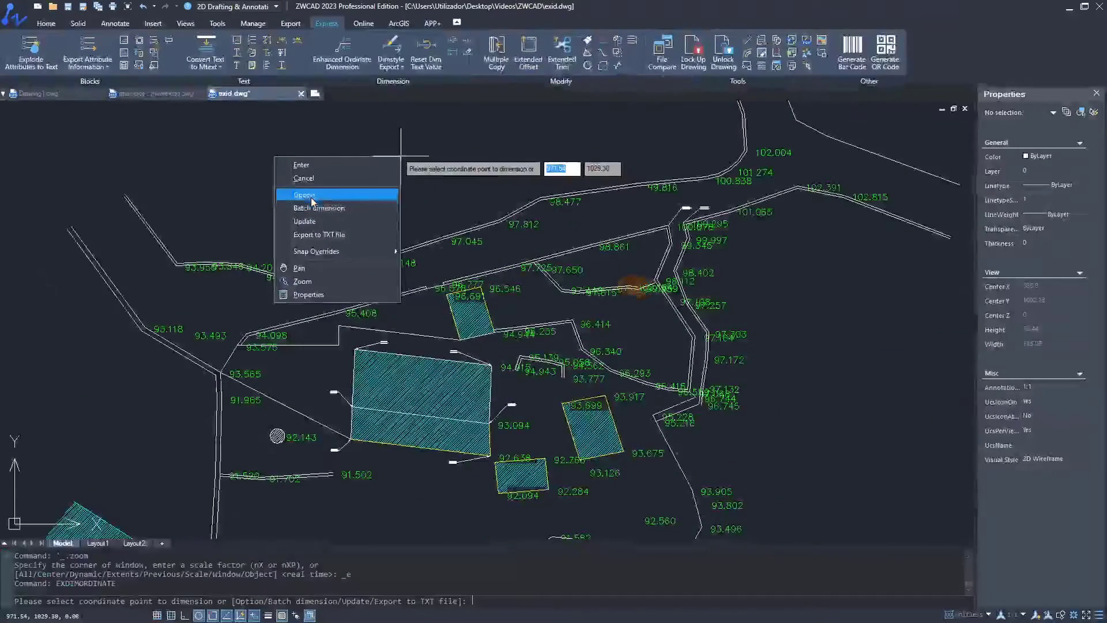
Step: Open the ordinate dimension Settings, try Current and World, then keep the Custom coordinate system
click(311, 199)
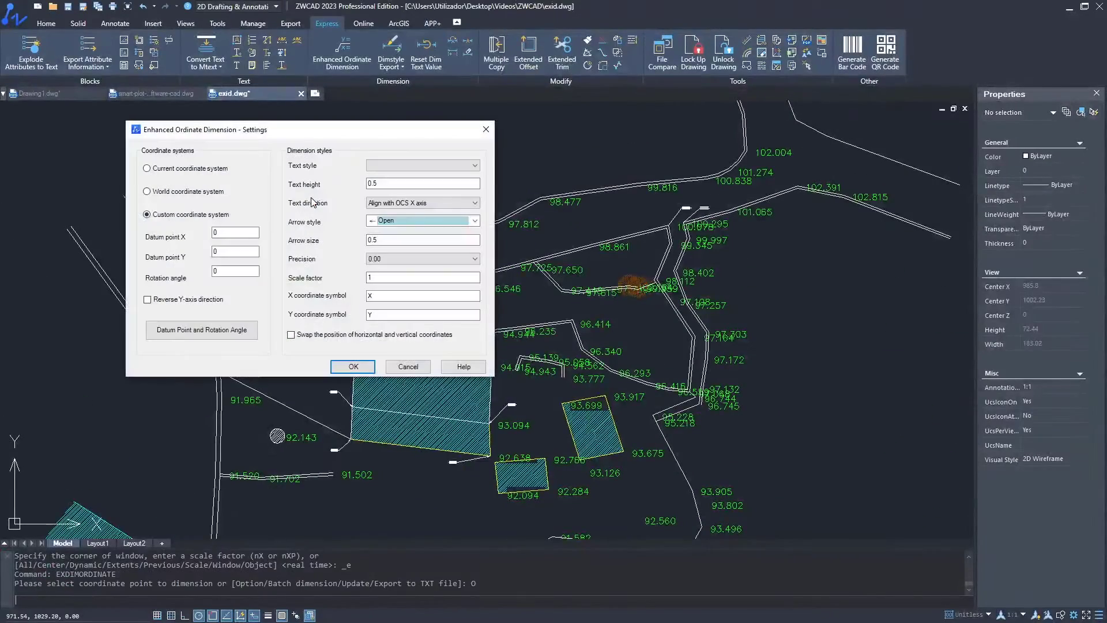
drag(360, 133, 600, 168)
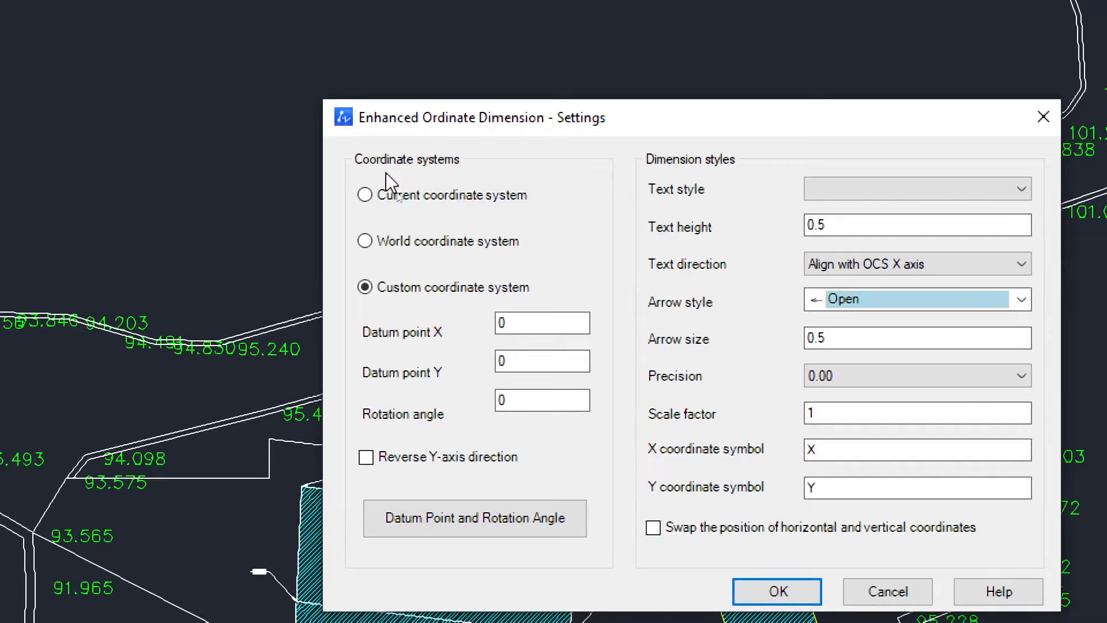
click(373, 199)
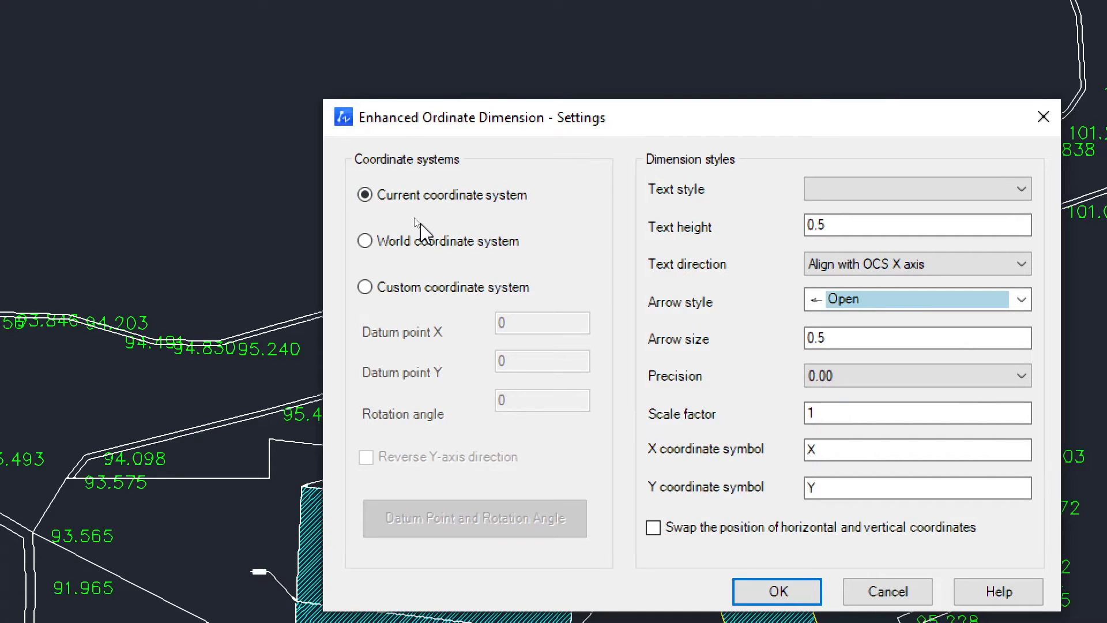
click(410, 241)
click(404, 287)
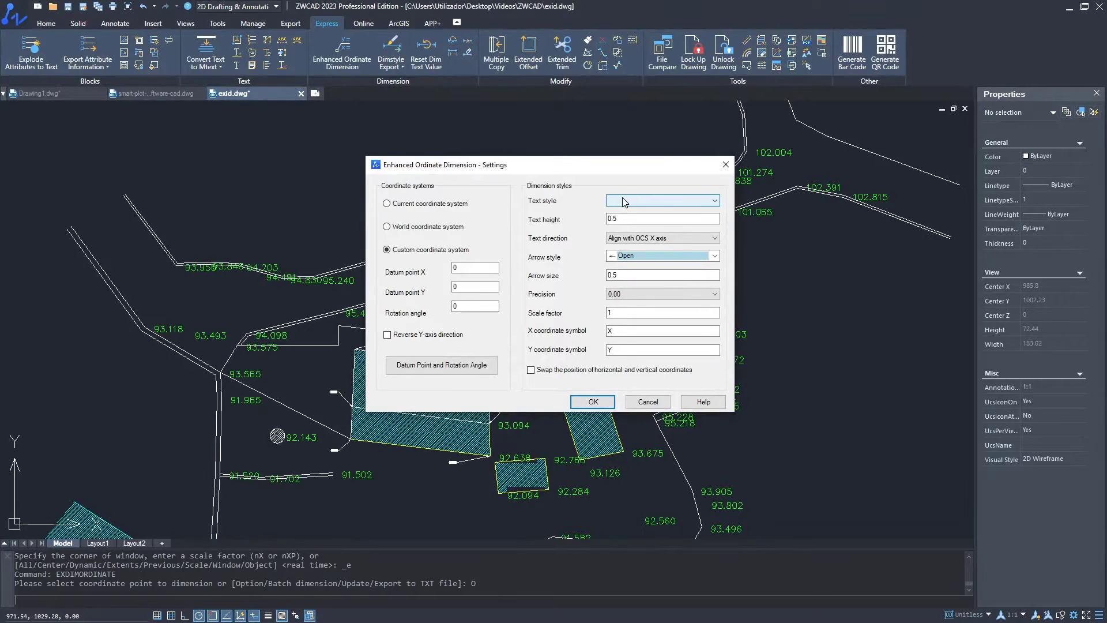
Step: Set the dimension text style to arial after briefly trying ROMAND
click(621, 198)
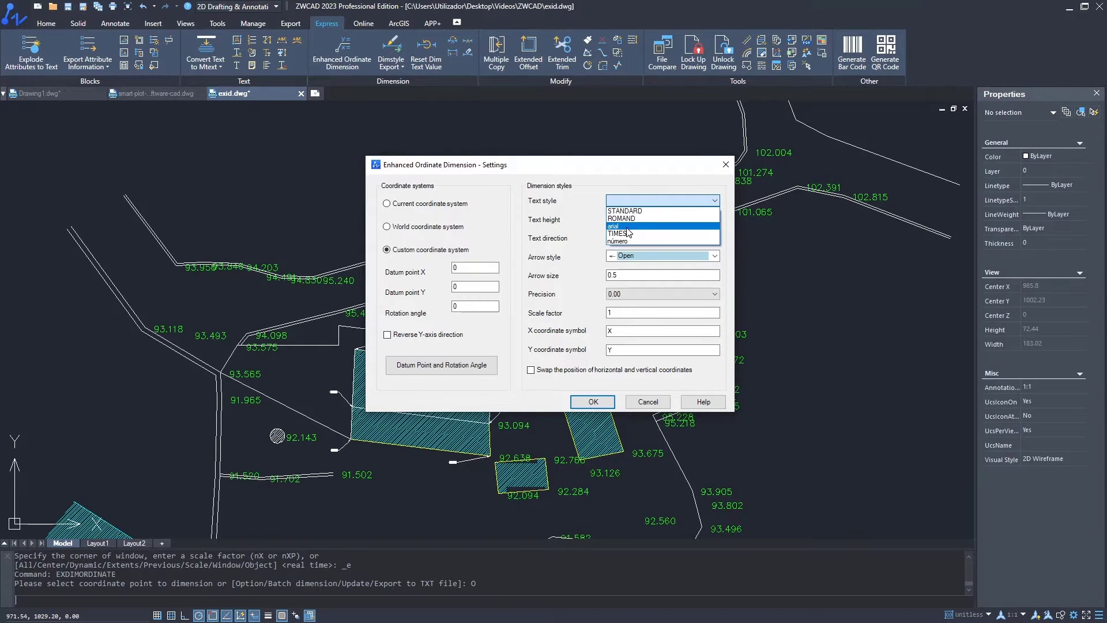
click(628, 227)
click(646, 202)
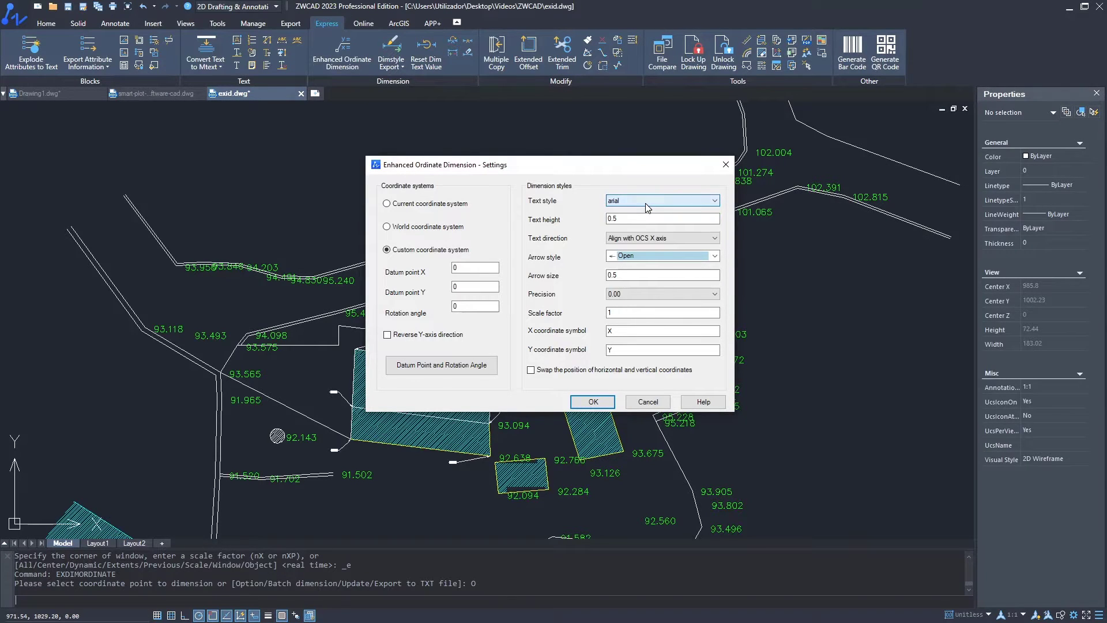
click(646, 202)
click(646, 203)
click(647, 207)
click(639, 216)
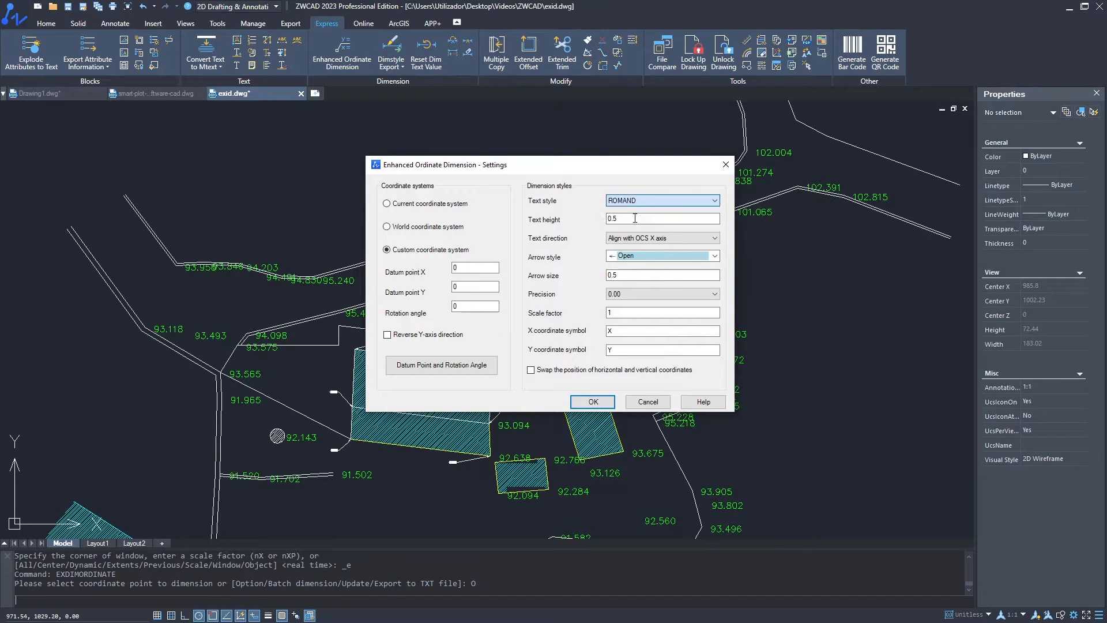
click(669, 200)
click(649, 221)
Step: Set text height to 0.4 and keep text aligned with the OCS X axis
drag(649, 222, 557, 220)
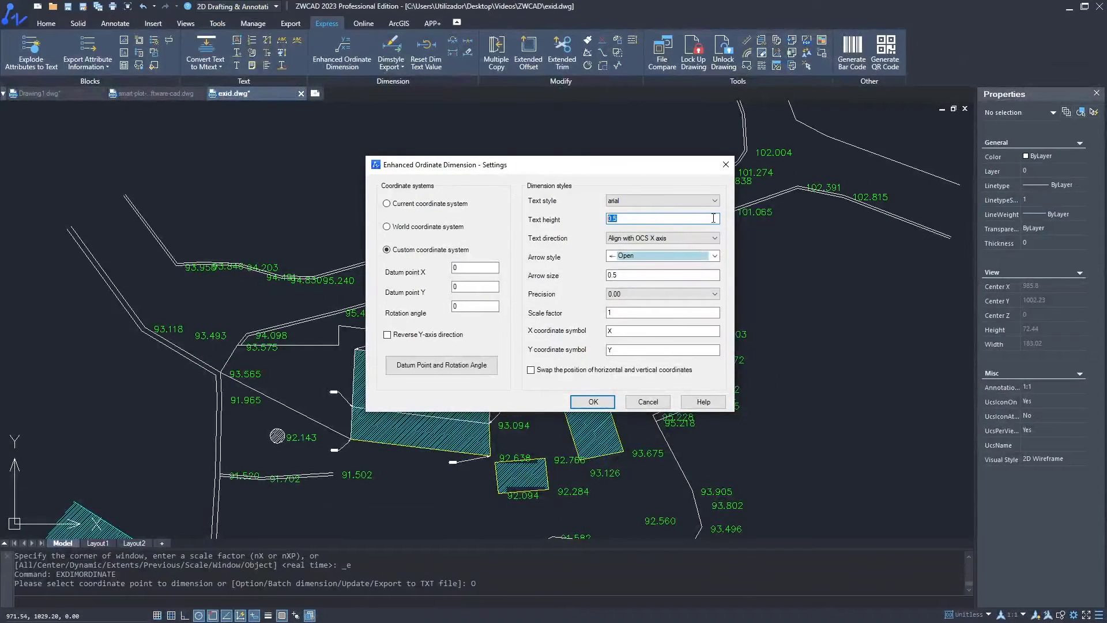
text(0.4)
click(714, 238)
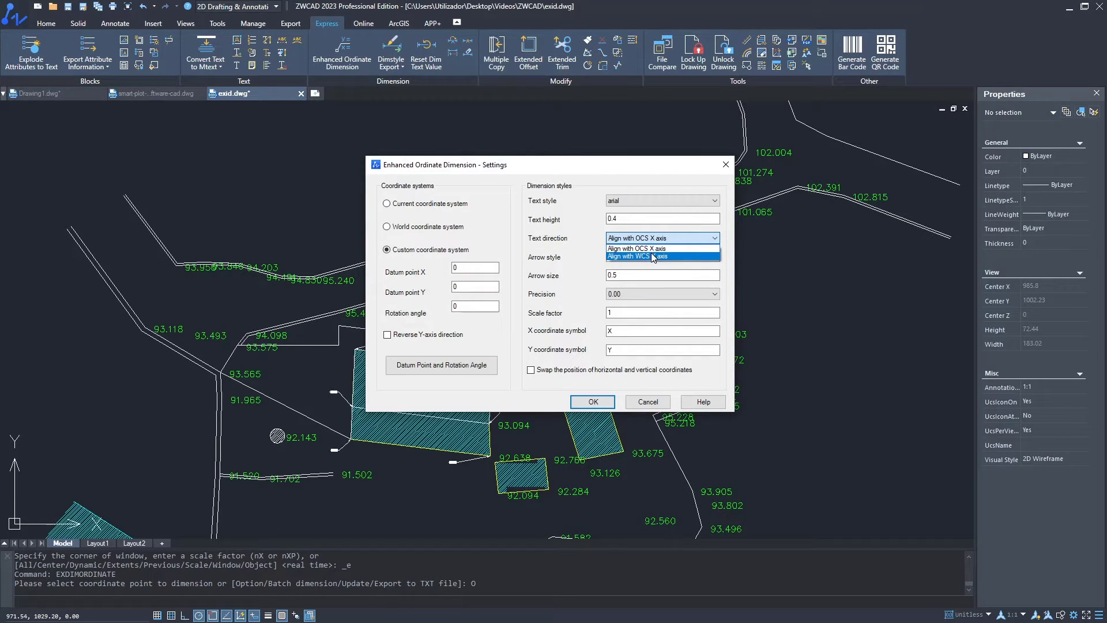
click(669, 249)
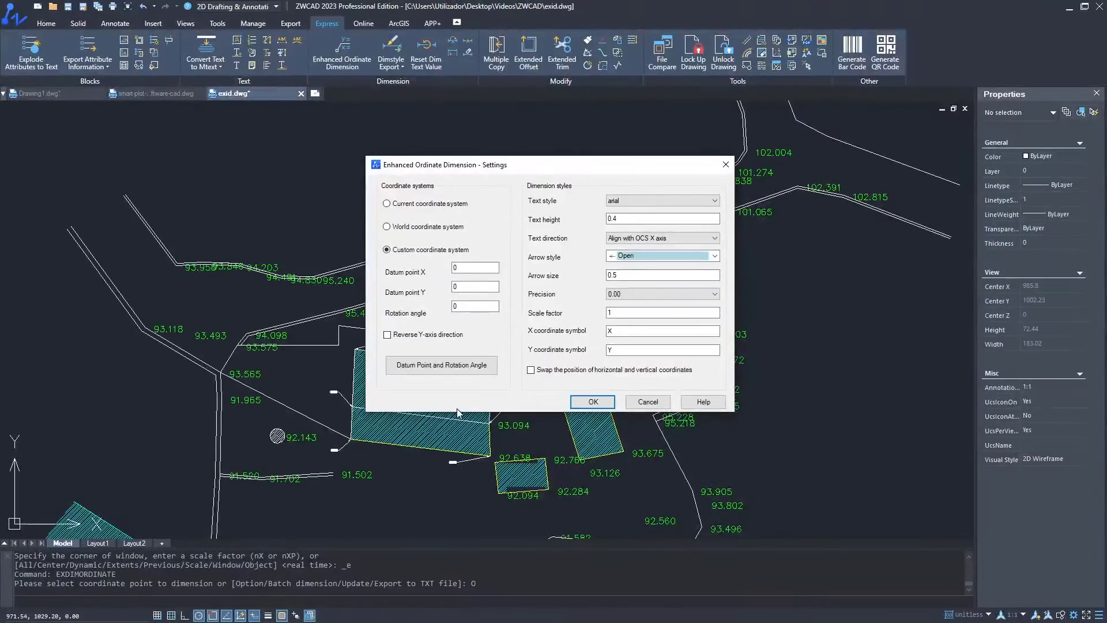
click(631, 276)
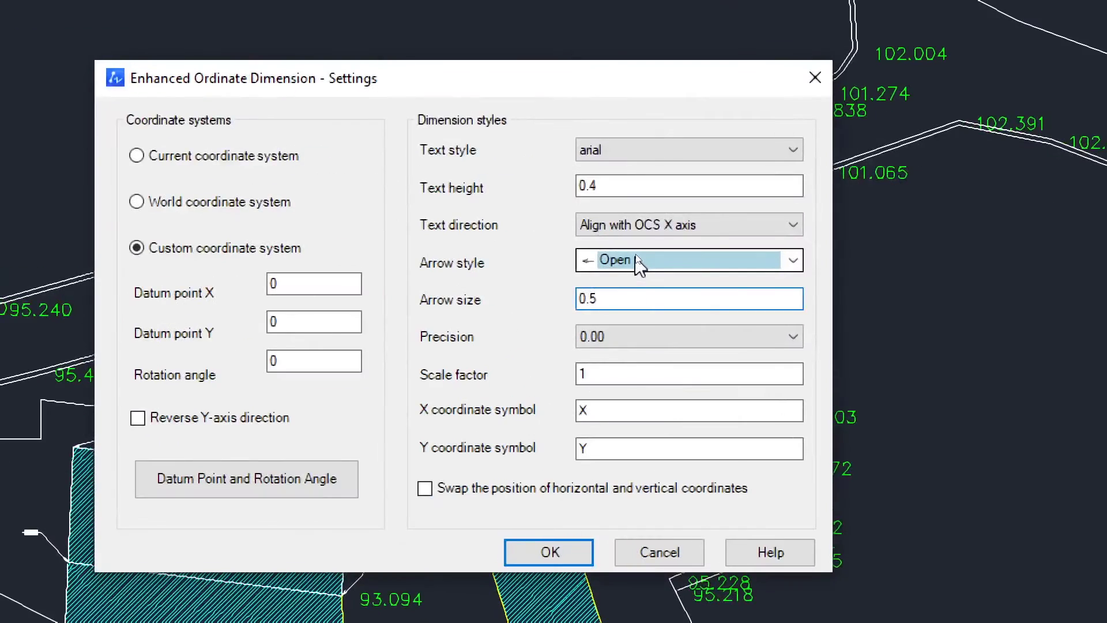
Step: After trying Box Filled and Dot, use Closed Filled arrowheads with arrow size 0.3
click(636, 258)
click(635, 278)
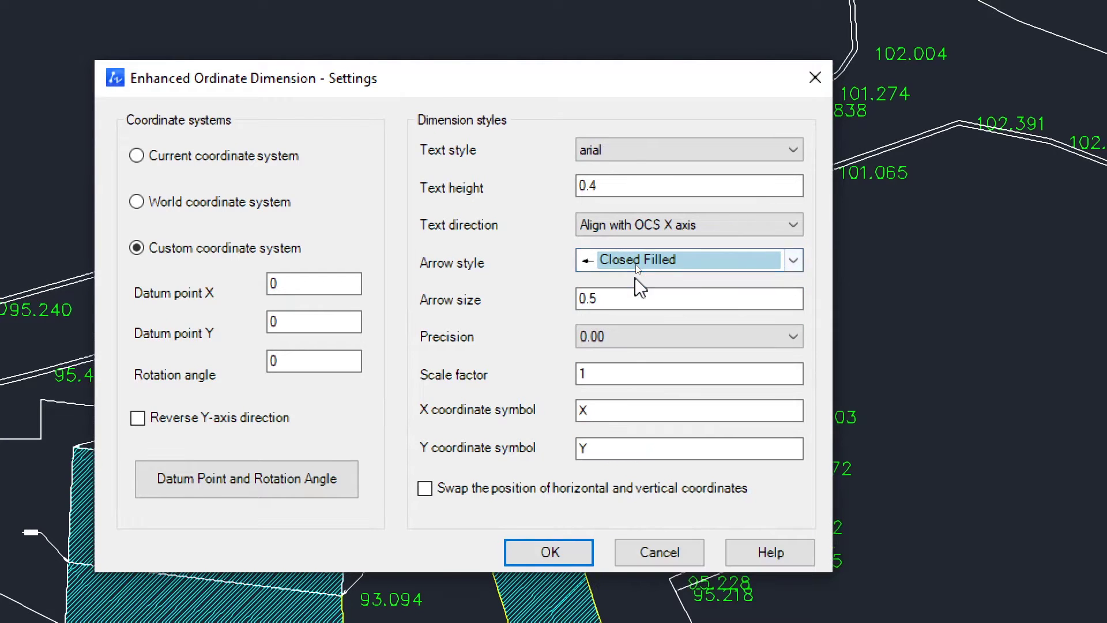
click(639, 260)
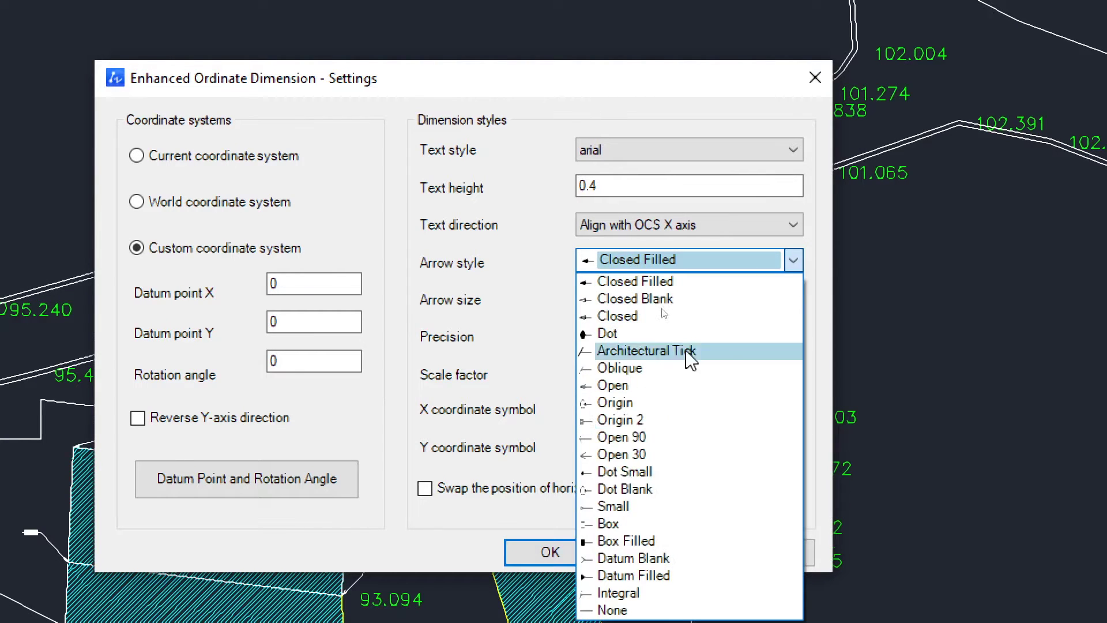
click(634, 542)
click(681, 259)
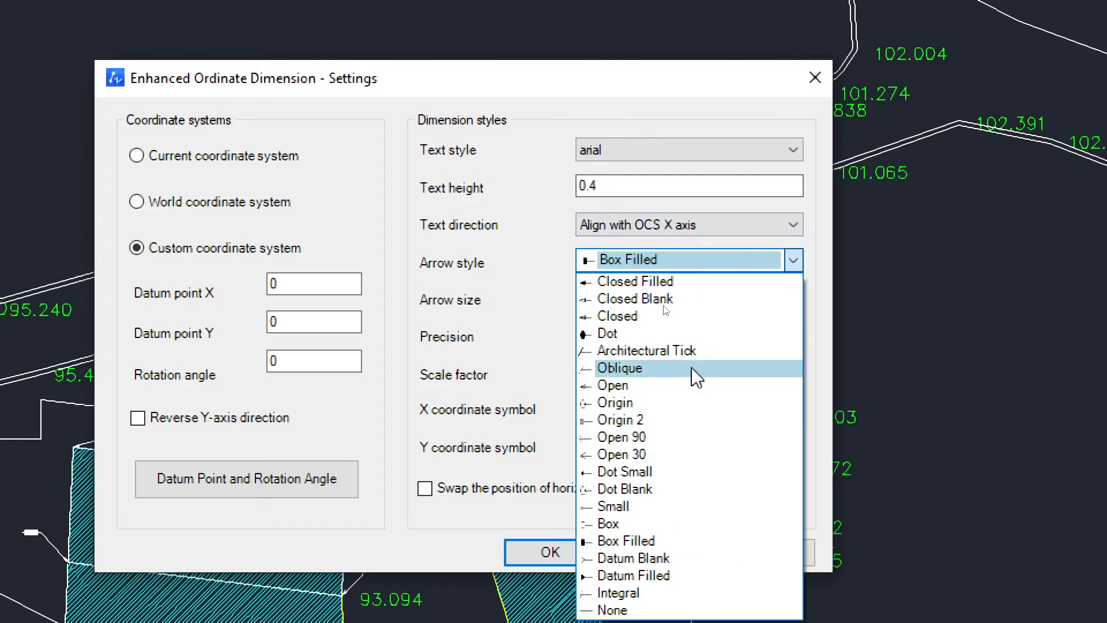
click(667, 332)
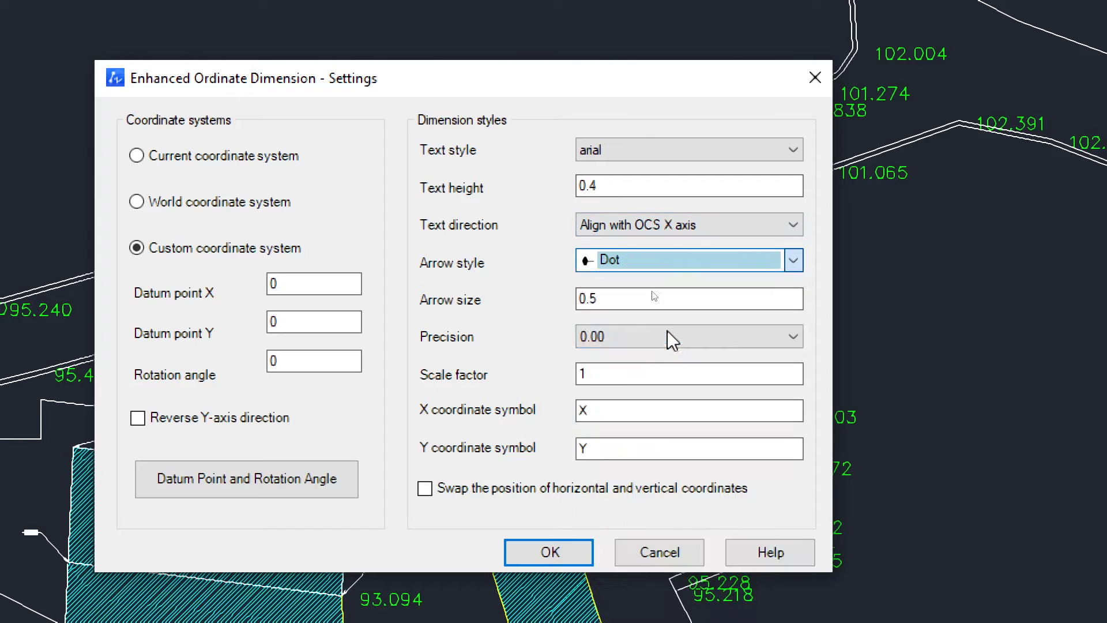
click(649, 262)
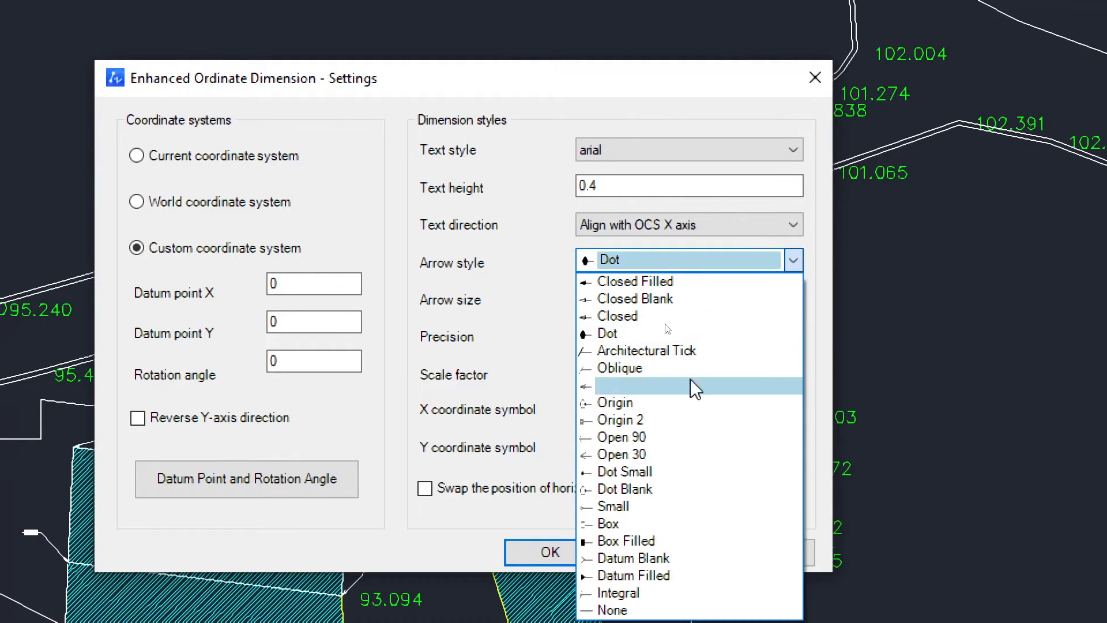
click(695, 281)
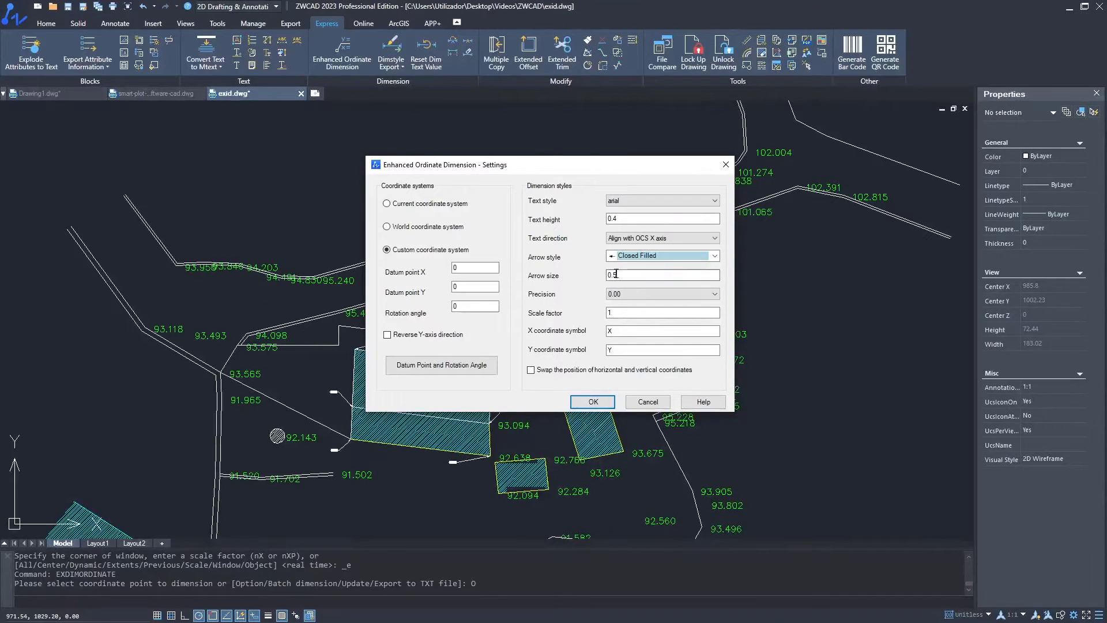
key(Tab)
text(0.3)
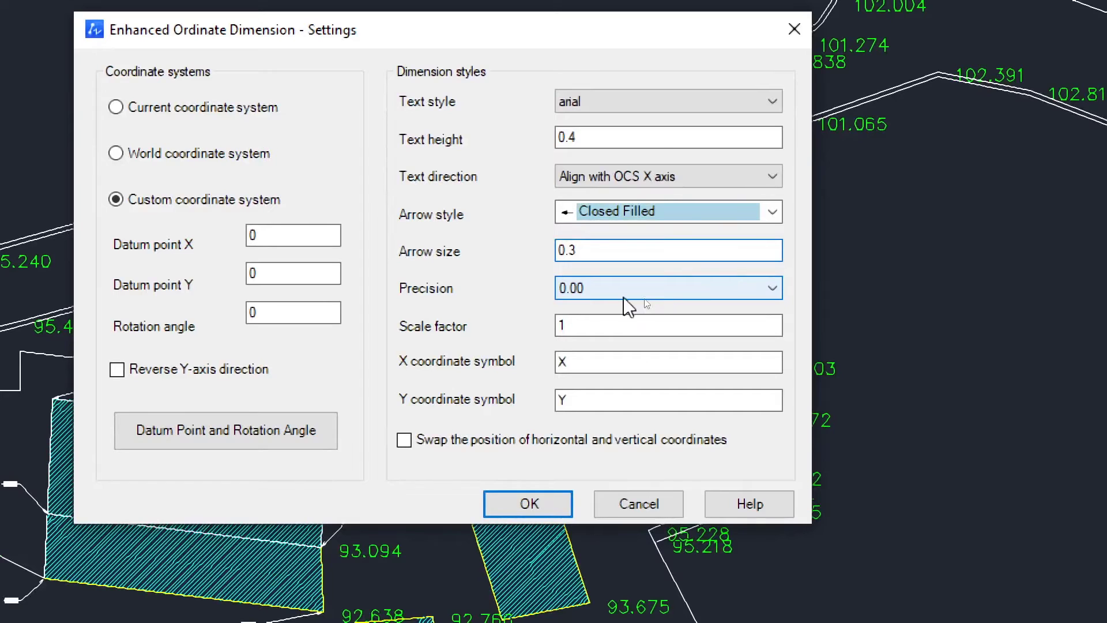
click(648, 298)
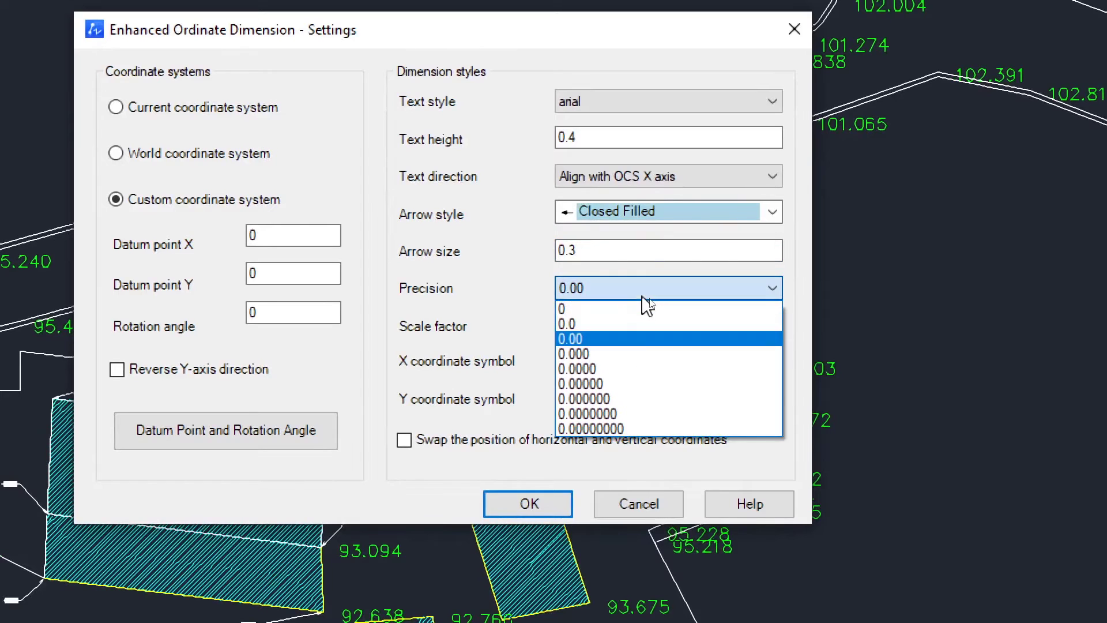
click(645, 350)
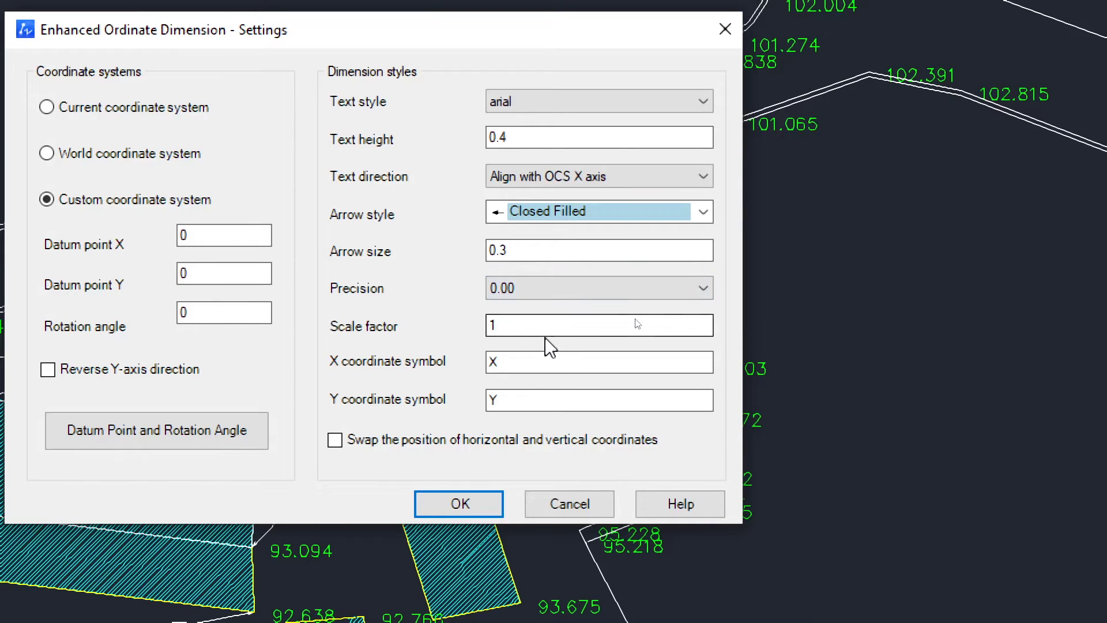
double_click(560, 325)
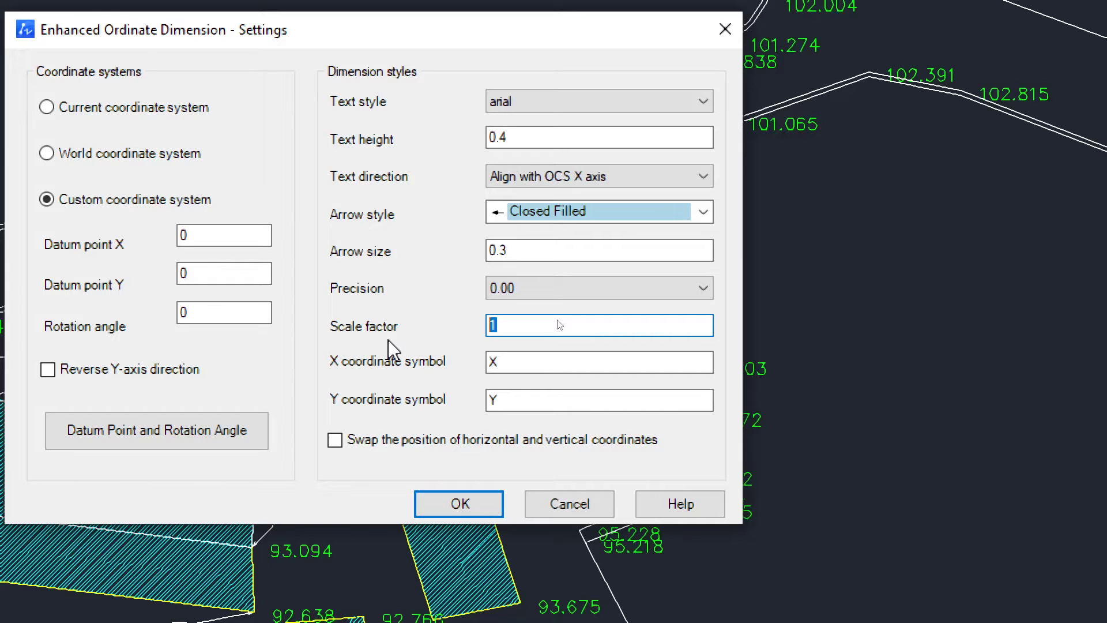
Step: Change the coordinate symbols to M for X and N for Y, then confirm with OK
key(Tab)
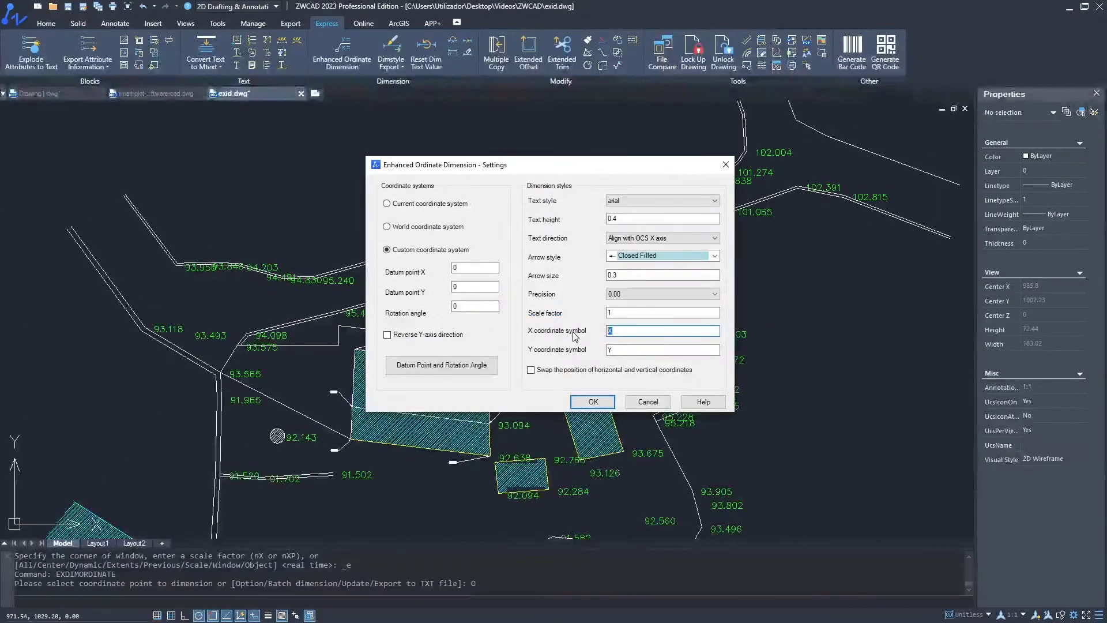
text(M)
double_click(642, 350)
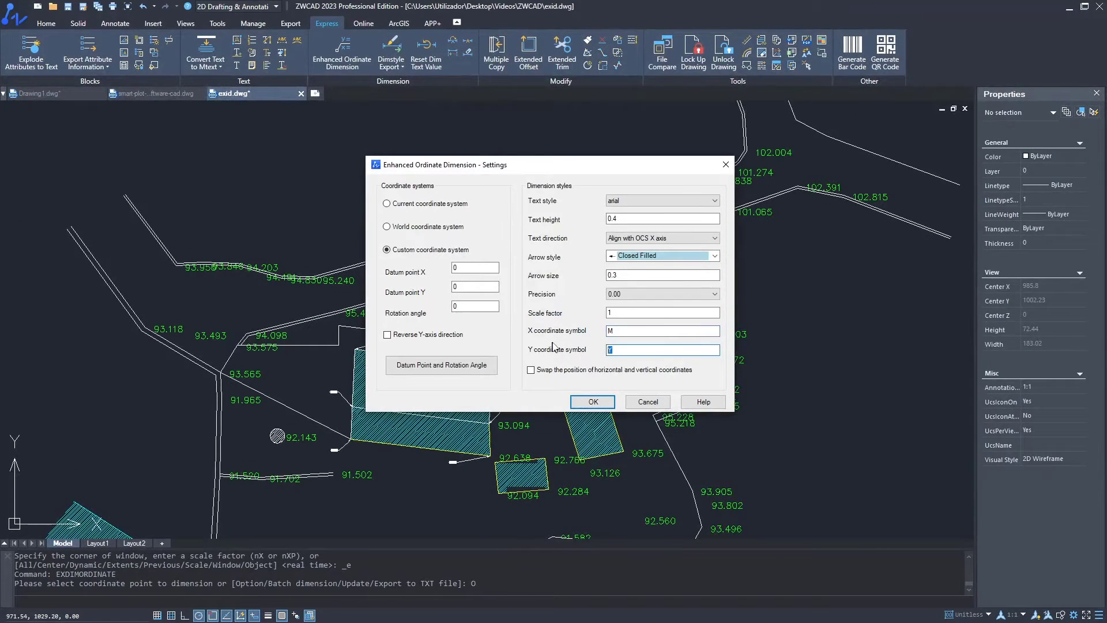
text(N)
click(632, 331)
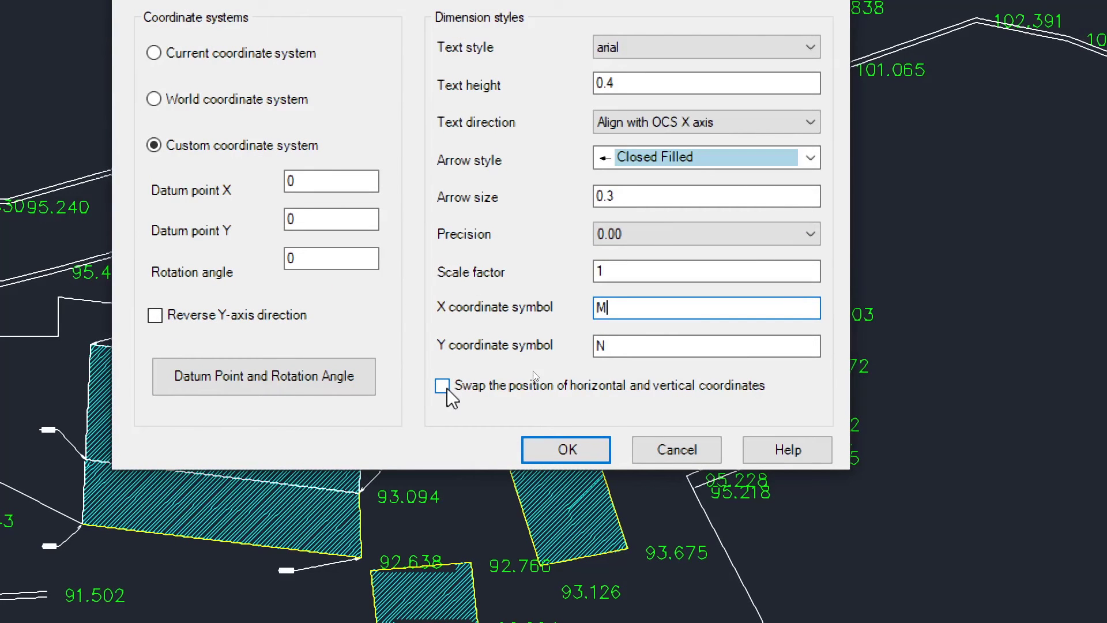
double_click(620, 347)
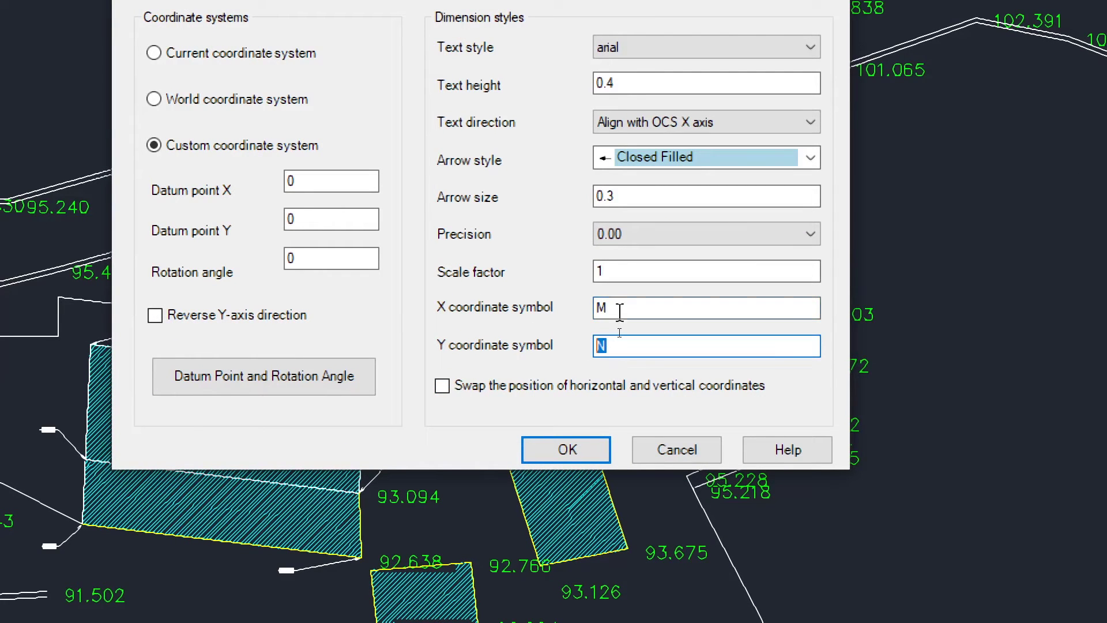
double_click(620, 312)
double_click(626, 345)
click(443, 387)
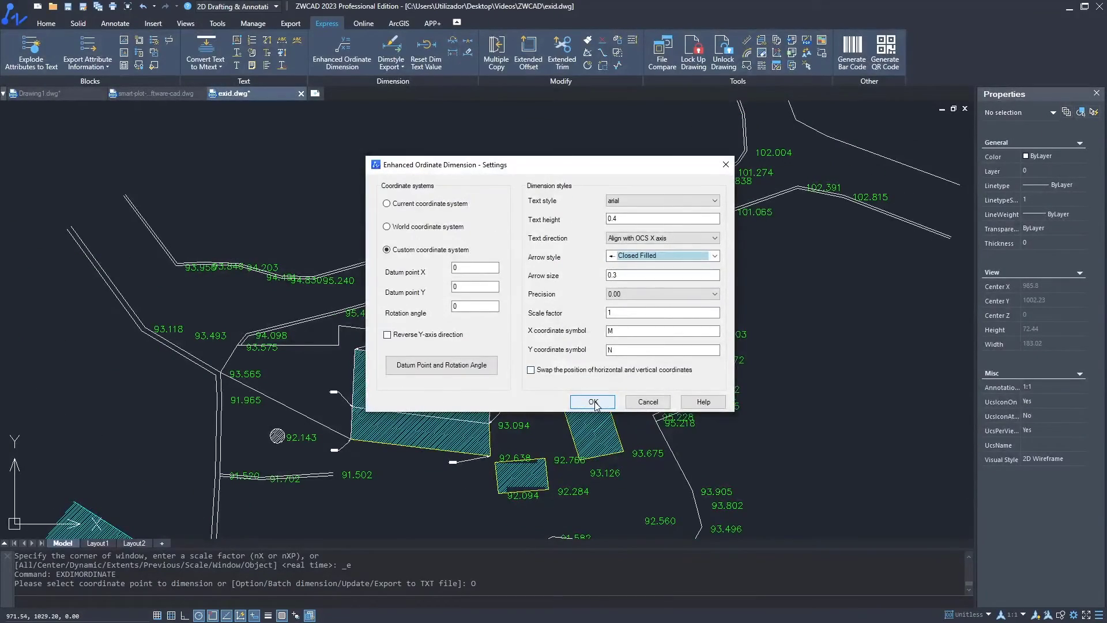
Step: Label the parcel's upper-left (M=963.91 N=997.40) and left-side (M=963.52 N=987.82) corners
click(593, 402)
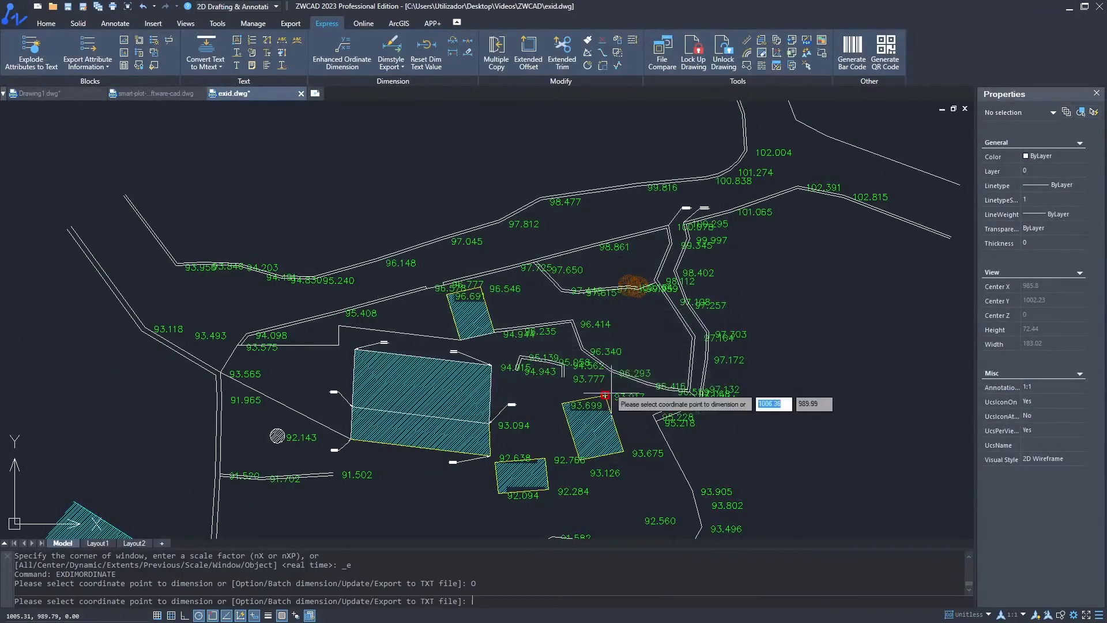
scroll(478, 365, up, 5)
scroll(570, 365, up, 3)
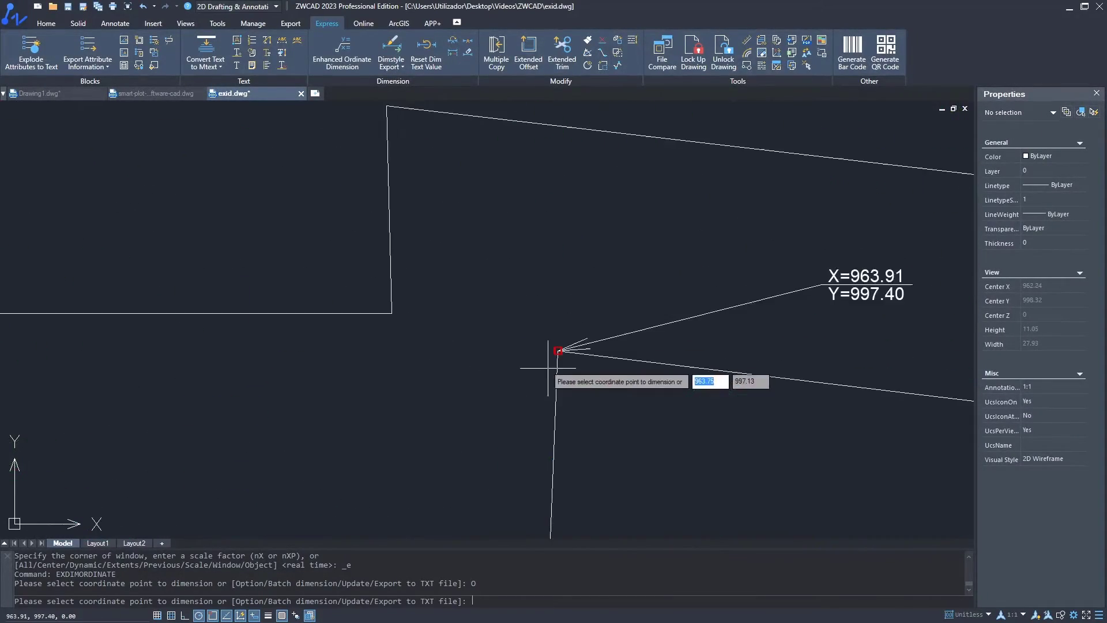
scroll(546, 375, up, 2)
click(552, 339)
scroll(513, 259, down, 2)
click(795, 226)
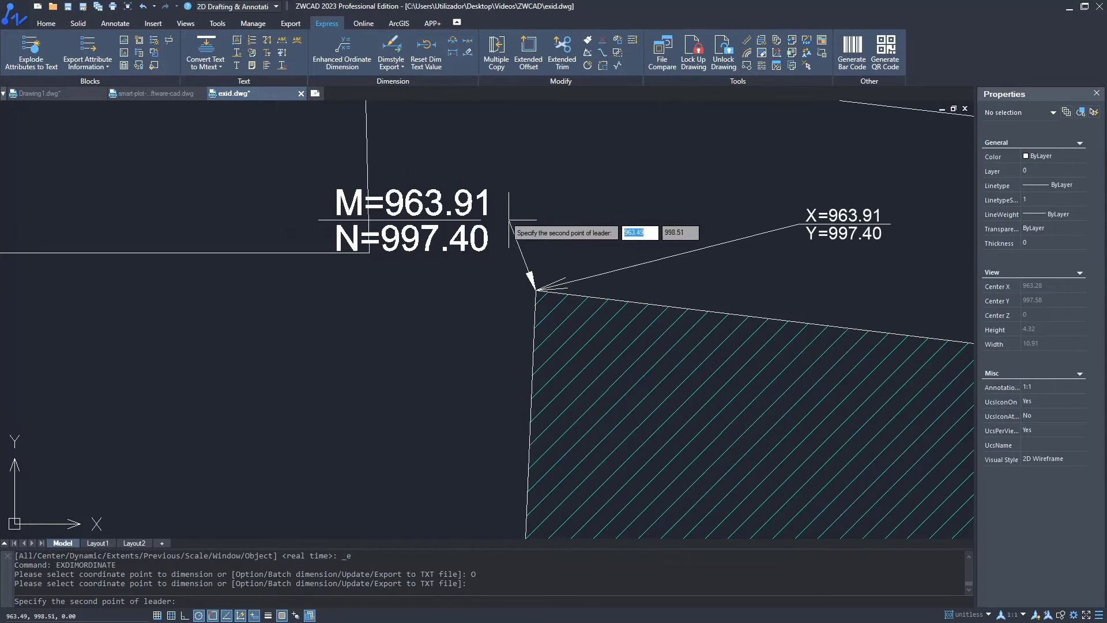
middle_drag(512, 202, 650, 346)
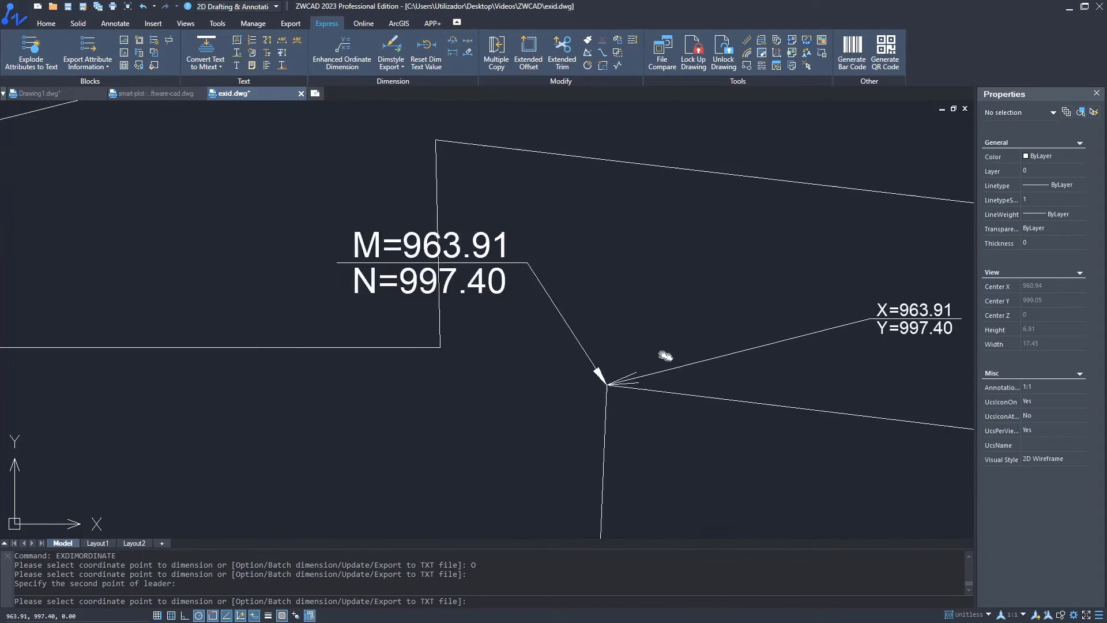
scroll(663, 346, down, 2)
middle_drag(684, 283, 635, 188)
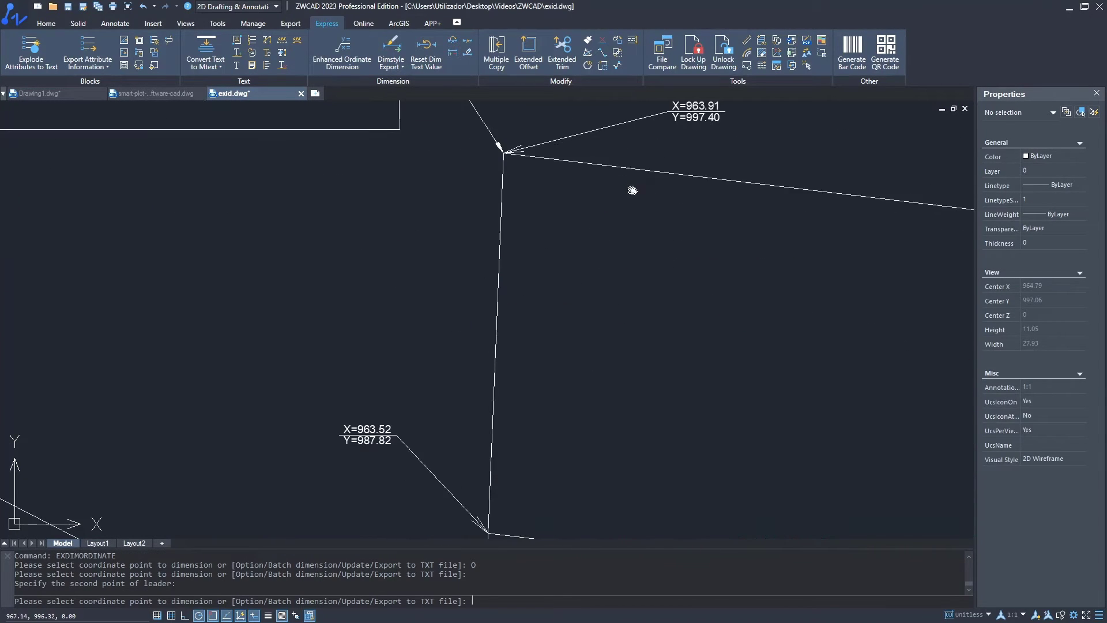
click(488, 522)
click(429, 335)
Step: Label the upper-right (M=986.53 N=994.68) and right-side (M=986.14 N=985.10) corners
scroll(429, 360, down, 1)
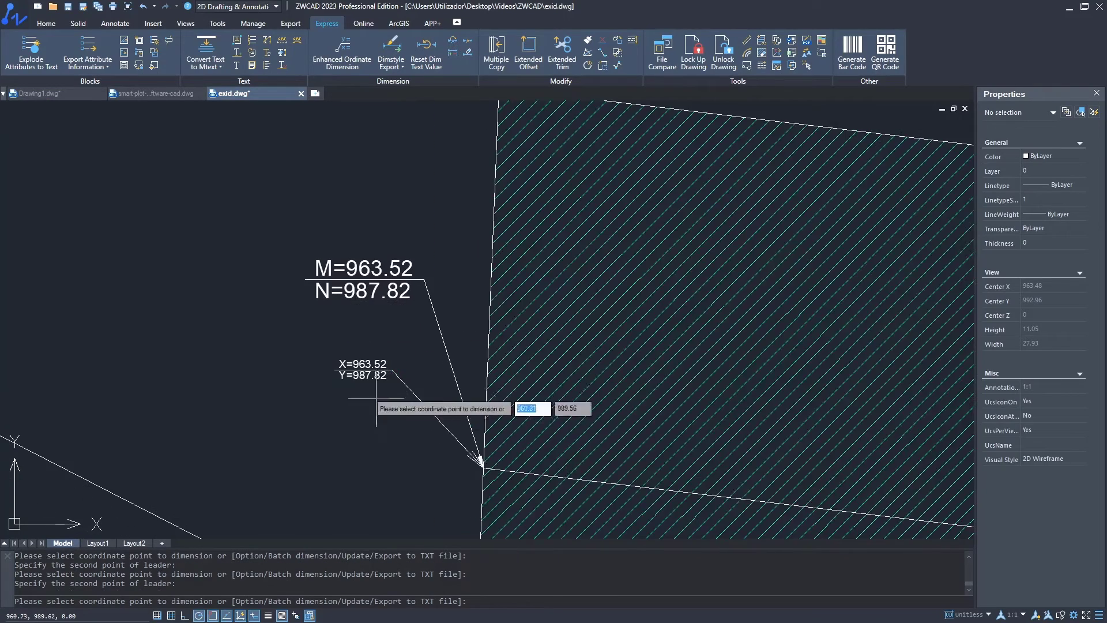
scroll(404, 358, down, 2)
scroll(415, 352, down, 4)
scroll(575, 339, up, 4)
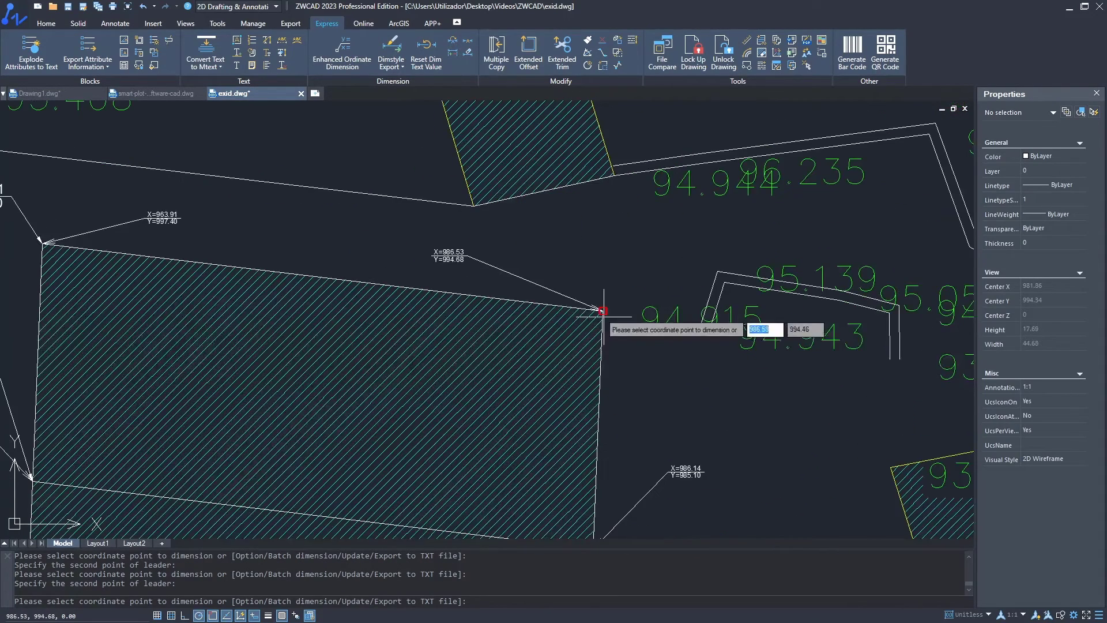
click(600, 311)
click(556, 241)
scroll(606, 294, up, 2)
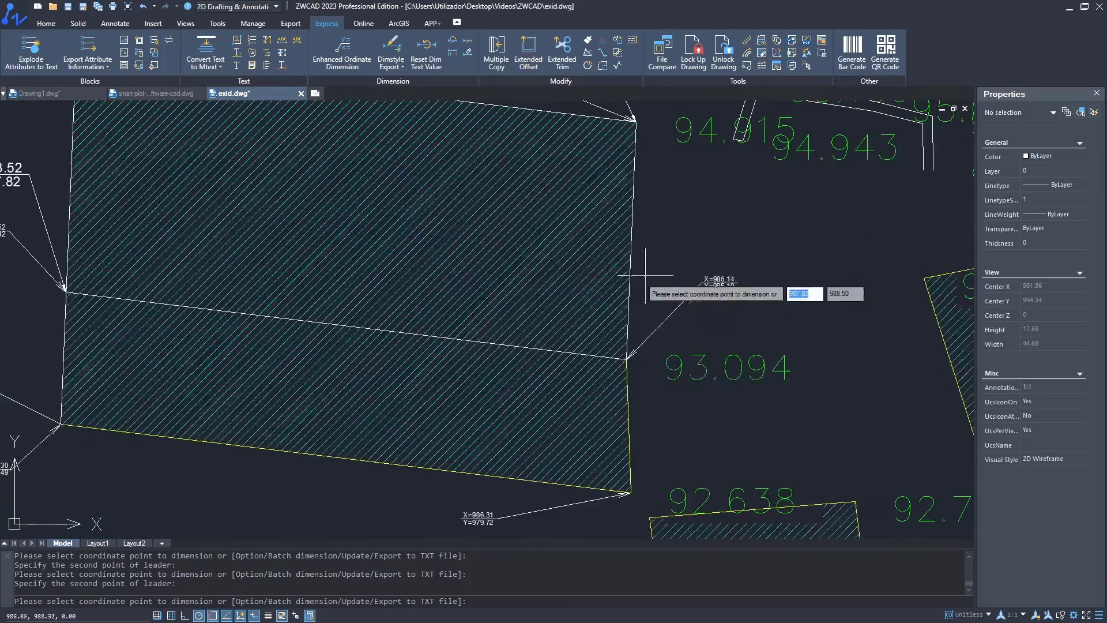
click(627, 359)
click(725, 329)
Step: Label the lower-right (M=986.31 N=979.72) and lower-left (M=963.30 N=982.49) corners
mouse_move(567, 415)
middle_down()
mouse_move(713, 262)
mouse_move(760, 245)
middle_up()
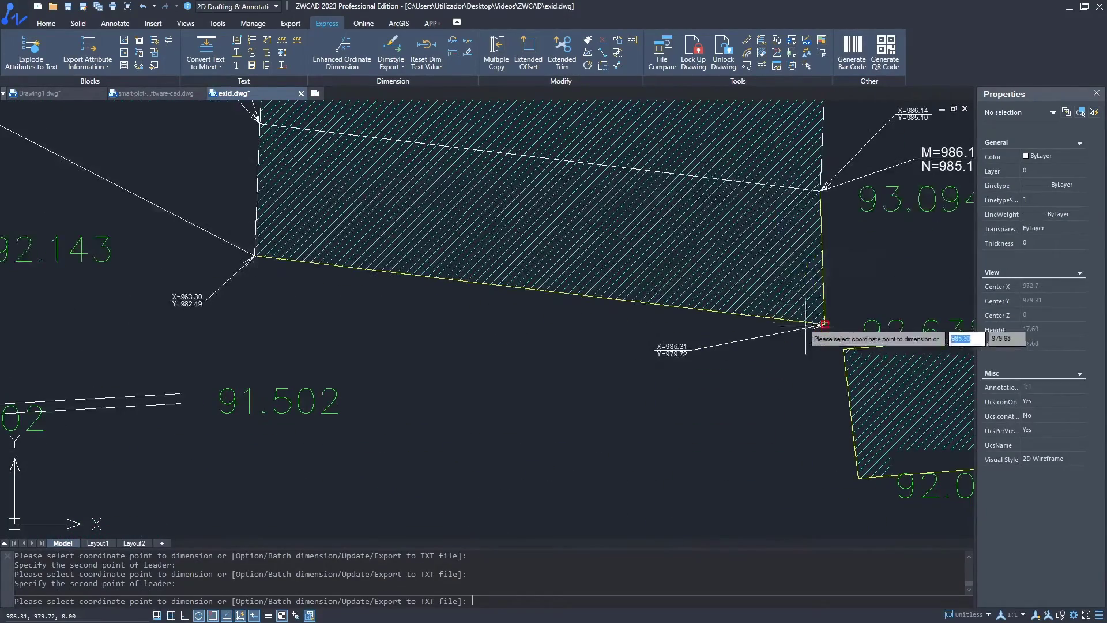
click(825, 325)
click(825, 388)
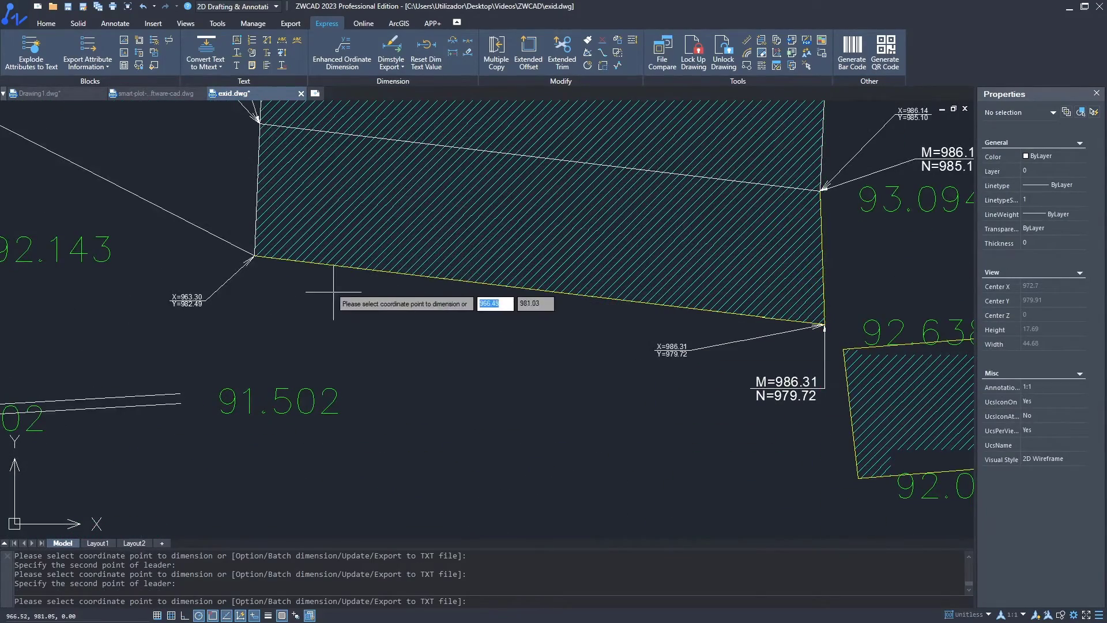
click(254, 255)
click(305, 315)
scroll(472, 318, down, 3)
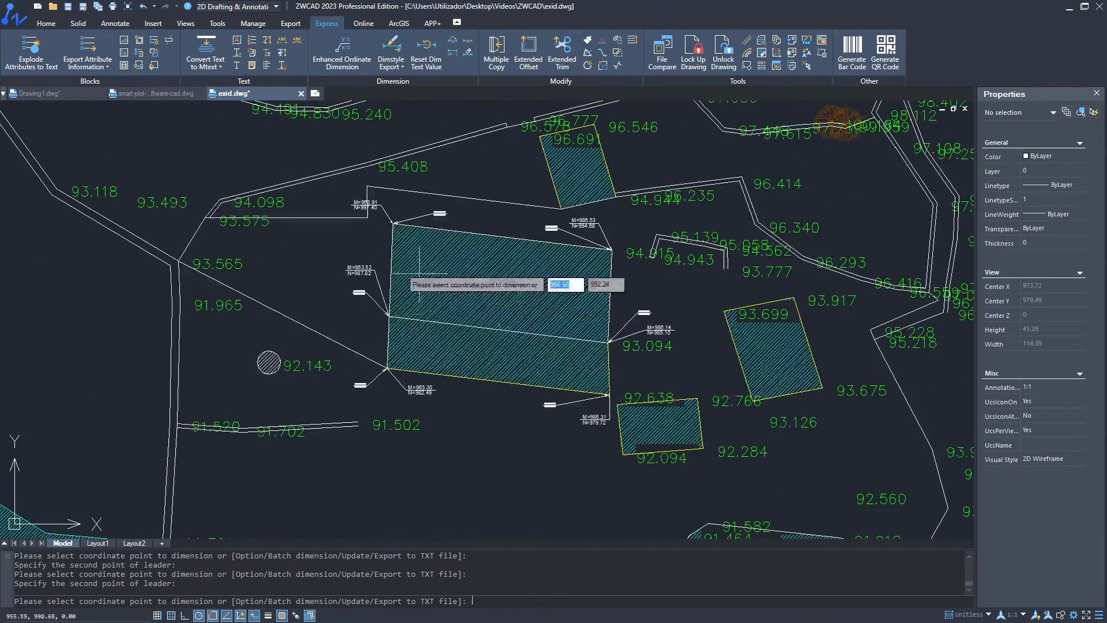
scroll(411, 249, up, 5)
Step: End the ordinate dimension command with Enter from its right-click menu
middle_drag(411, 248, 456, 282)
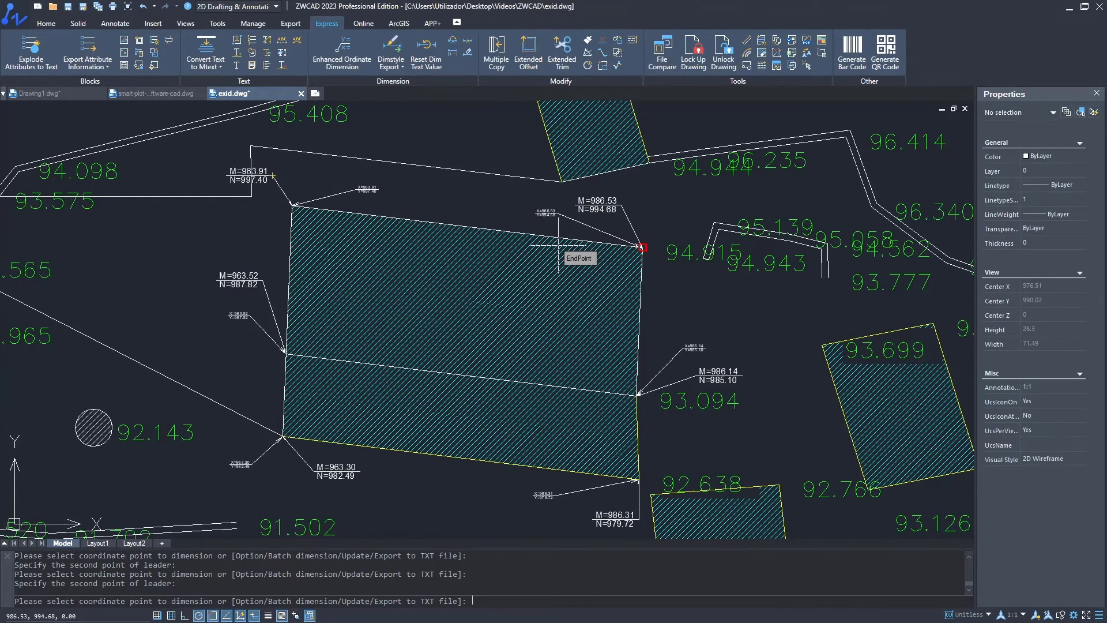
right_click(429, 229)
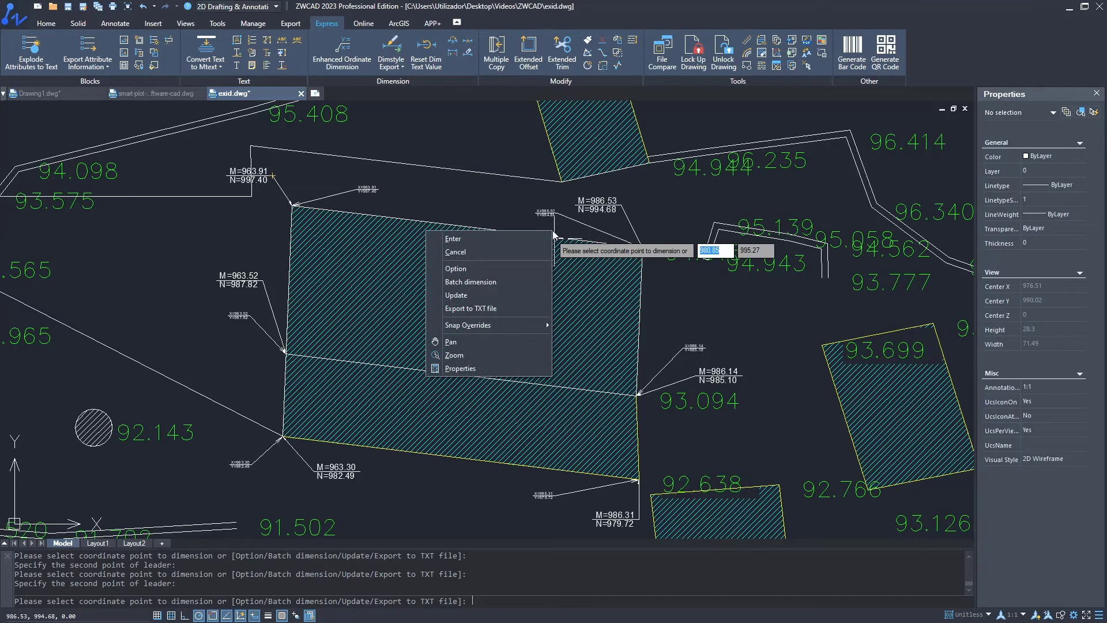
click(502, 242)
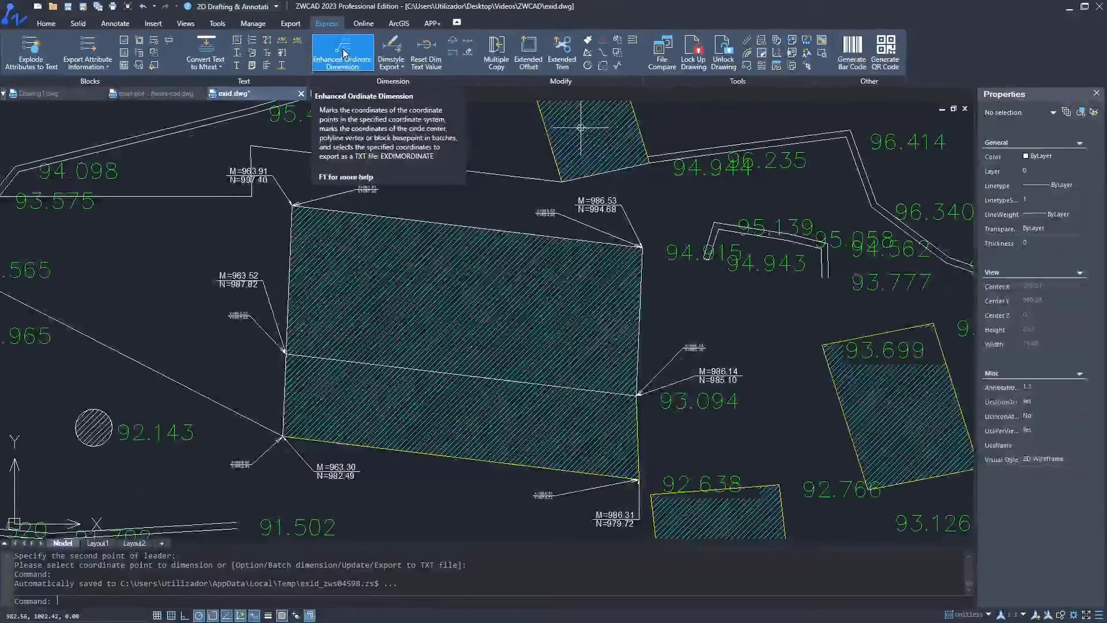
Step: Run Enhanced Ordinate Dimension's Update option on a crossing window over the parcel's old X/Y labels
click(344, 53)
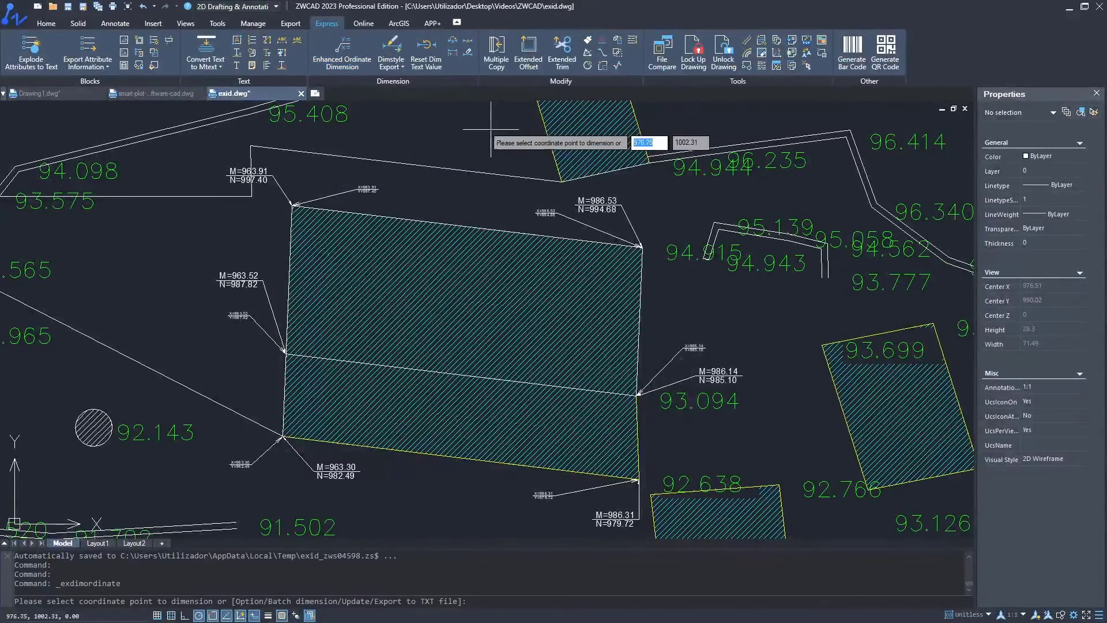
right_click(455, 152)
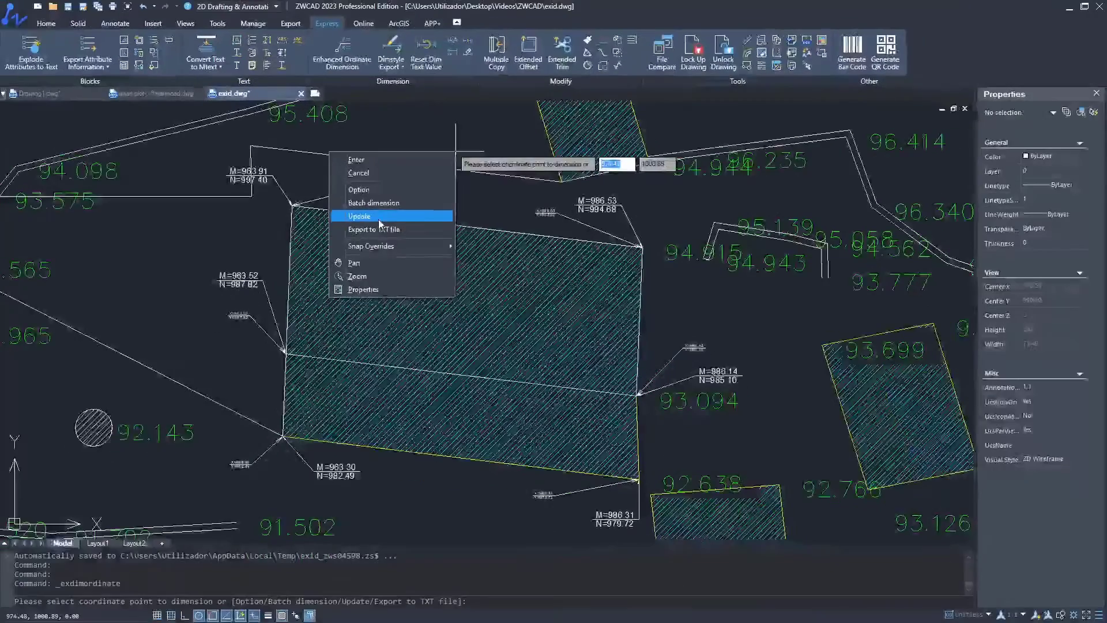
click(380, 221)
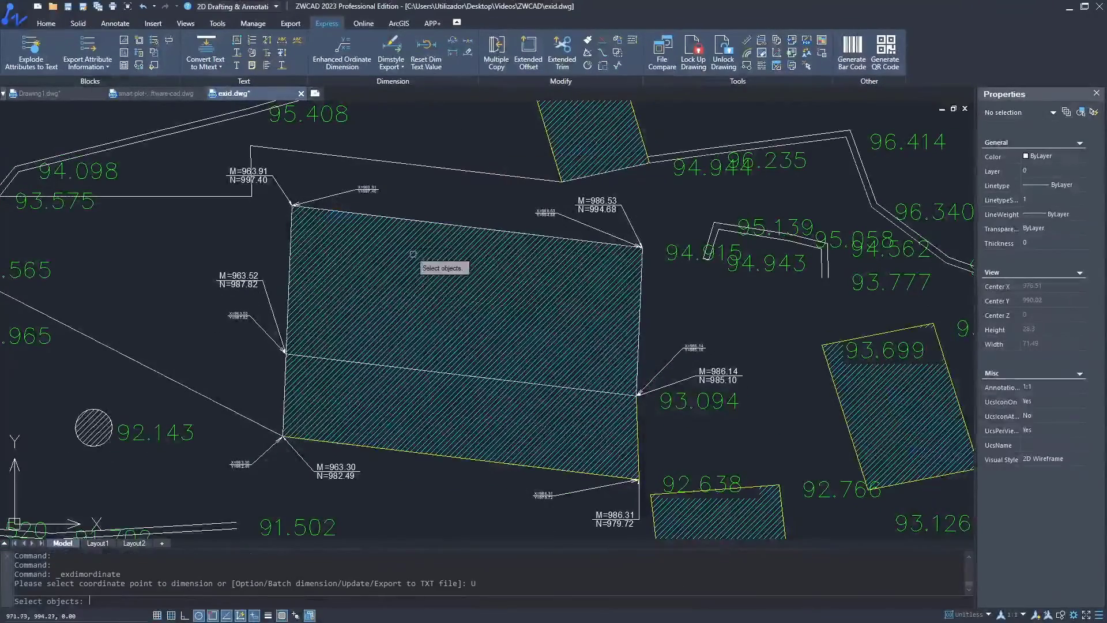
click(718, 190)
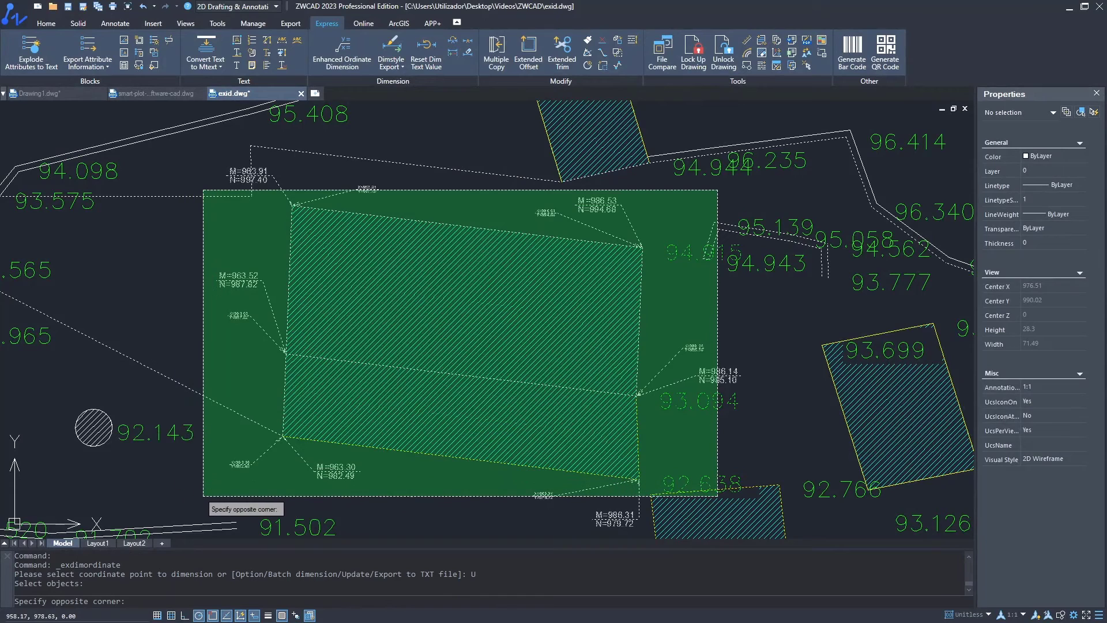
click(203, 496)
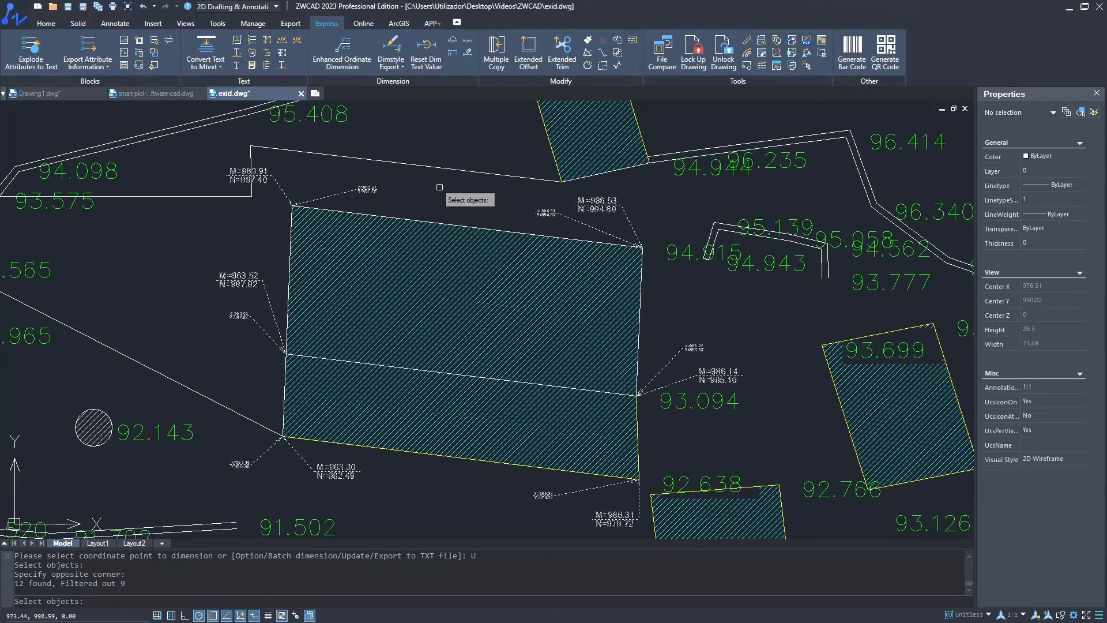
key(Return)
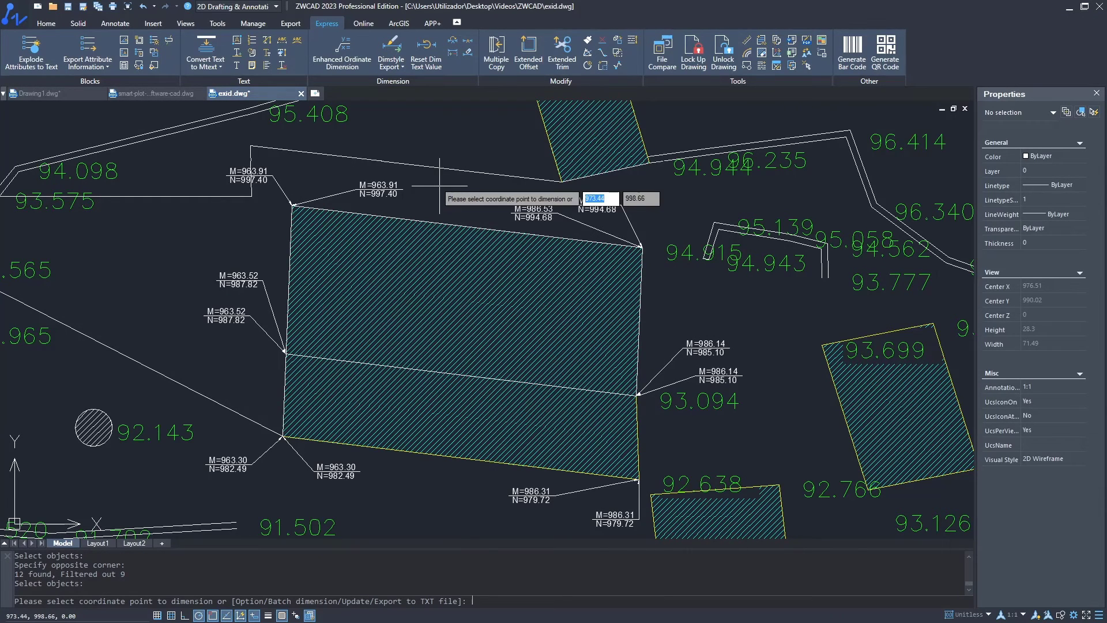